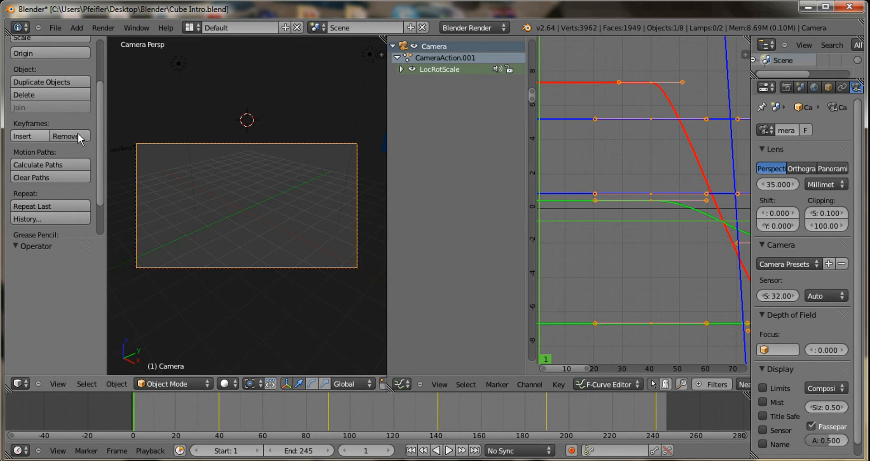
{"action": "scroll", "coordinate": [231, 188], "scroll_direction": "down", "scroll_amount": 2}
{"action": "scroll", "coordinate": [234, 186], "scroll_direction": "up", "scroll_amount": 1}
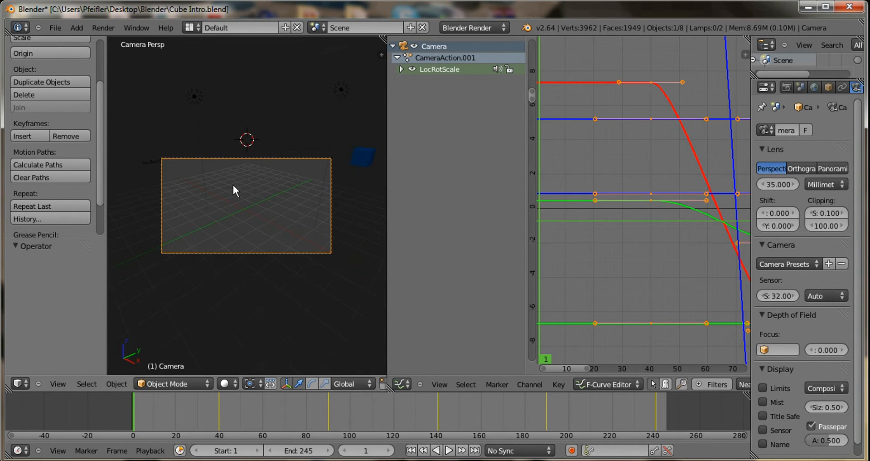
{"action": "scroll", "coordinate": [234, 176], "scroll_direction": "up", "scroll_amount": 1}
{"action": "scroll", "coordinate": [235, 171], "scroll_direction": "down", "scroll_amount": 1}
{"action": "scroll", "coordinate": [237, 173], "scroll_direction": "up", "scroll_amount": 1}
{"action": "scroll", "coordinate": [240, 172], "scroll_direction": "down", "scroll_amount": 1}
{"action": "scroll", "coordinate": [239, 174], "scroll_direction": "down", "scroll_amount": 1}
{"action": "scroll", "coordinate": [238, 179], "scroll_direction": "up", "scroll_amount": 1}
Step: Examine the whole scene from outside the camera view and the camera's animation curves, adjusting the widths of the two editors
{"action": "left_click_drag", "start_coordinate": [406, 211], "coordinate": [466, 211]}
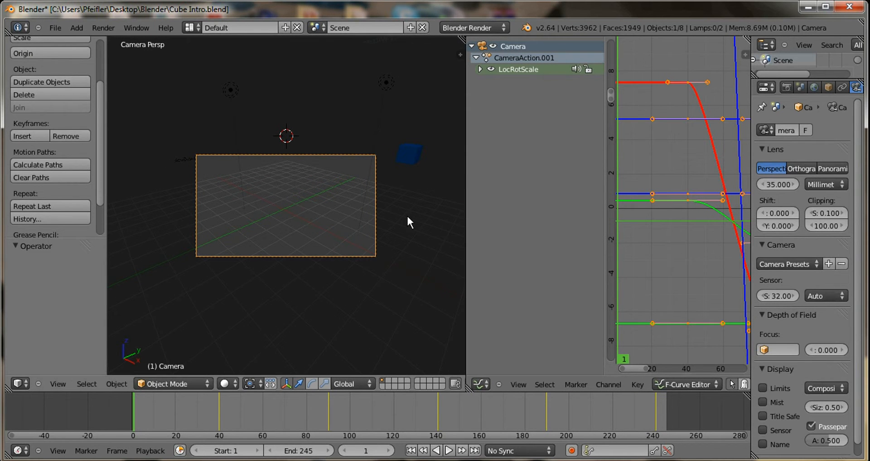
{"action": "middle_click_drag", "start_coordinate": [401, 217], "coordinate": [367, 224]}
{"action": "scroll", "coordinate": [384, 205], "scroll_direction": "down", "scroll_amount": 12}
{"action": "scroll", "coordinate": [373, 218], "scroll_direction": "up", "scroll_amount": 1}
{"action": "middle_click_drag", "start_coordinate": [306, 209], "coordinate": [430, 194]}
{"action": "left_click_drag", "start_coordinate": [466, 177], "coordinate": [243, 182]}
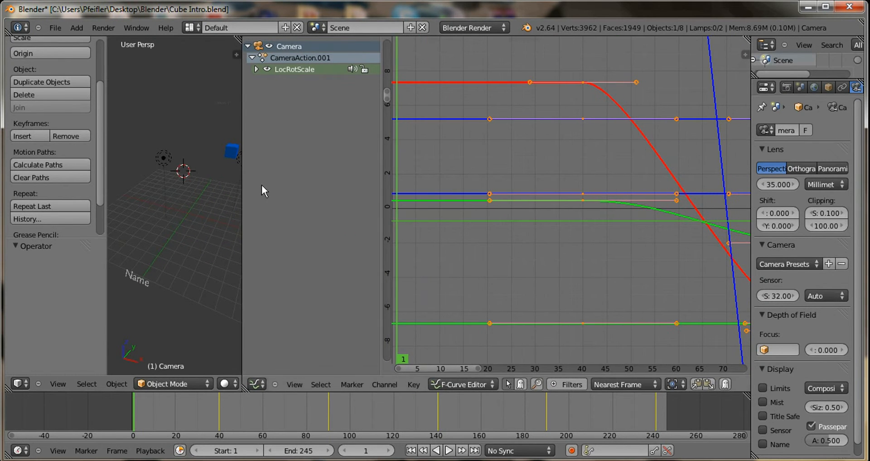
{"action": "middle_click_drag", "start_coordinate": [538, 213], "coordinate": [474, 221]}
{"action": "left_click", "coordinate": [240, 224]}
{"action": "left_click_drag", "start_coordinate": [243, 224], "coordinate": [387, 227]}
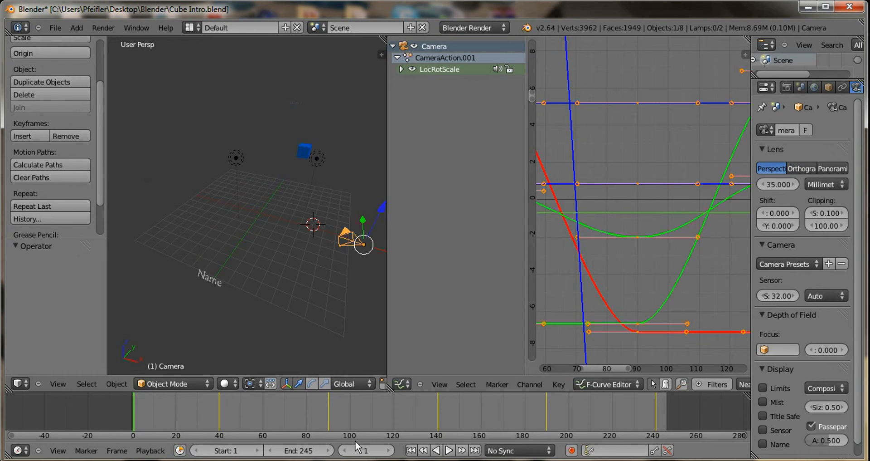
Step: Play the animation to watch the camera and cube move, stop it and return to frame 1
{"action": "left_click", "coordinate": [450, 450]}
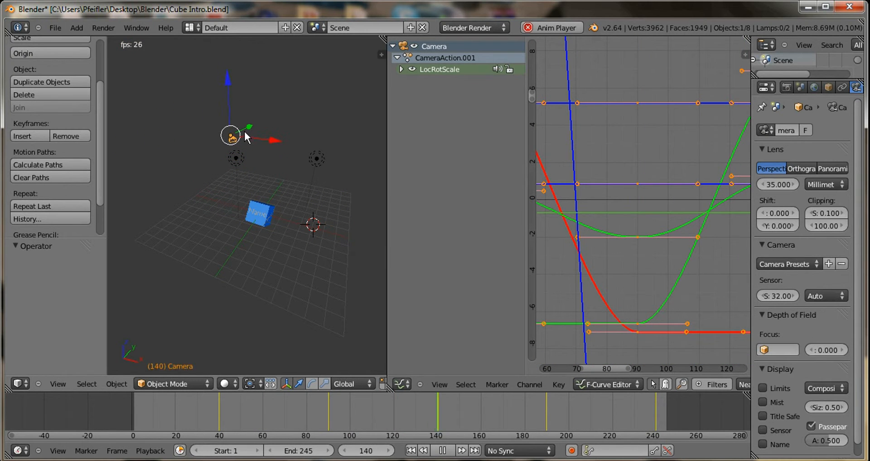
{"action": "mouse_move", "coordinate": [343, 247]}
{"action": "middle_mouse_down"}
{"action": "mouse_move", "coordinate": [251, 260]}
{"action": "mouse_move", "coordinate": [330, 250]}
{"action": "mouse_move", "coordinate": [347, 260]}
{"action": "mouse_move", "coordinate": [338, 256]}
{"action": "middle_mouse_up"}
{"action": "left_click_drag", "start_coordinate": [240, 403], "coordinate": [134, 408]}
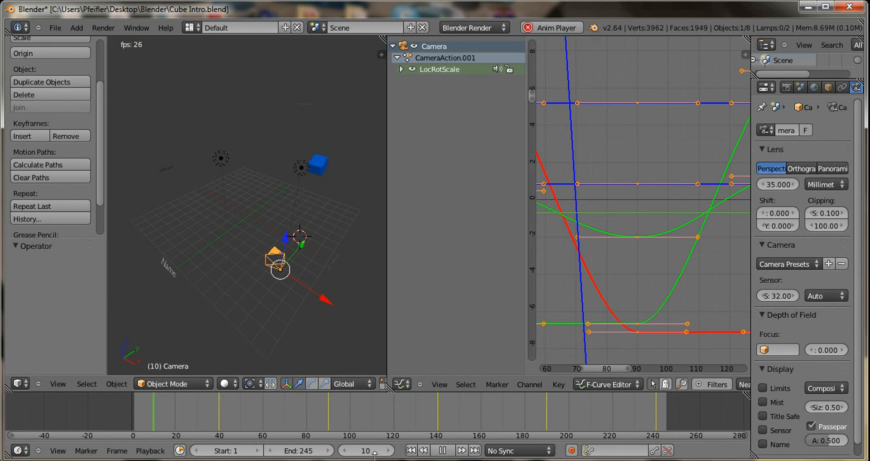
{"action": "left_click", "coordinate": [439, 450]}
{"action": "left_click_drag", "start_coordinate": [201, 413], "coordinate": [134, 417]}
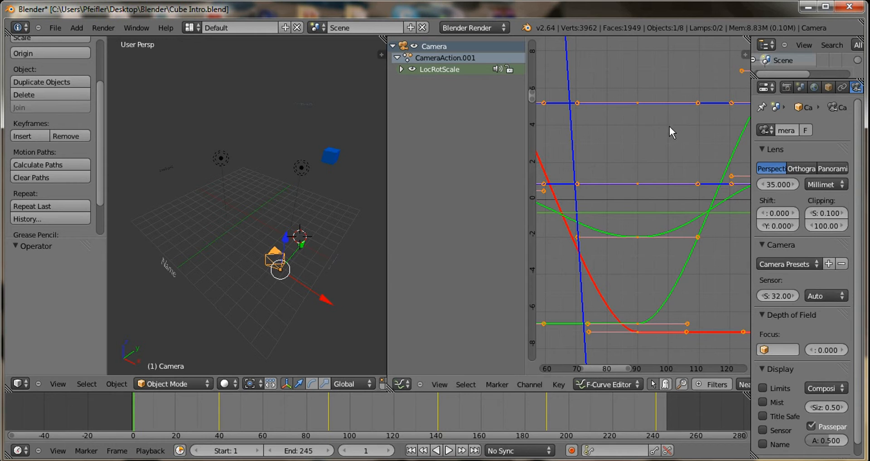
Step: View the scene at frame 94, widen the graph editor slightly and go back to frame 1
{"action": "left_click", "coordinate": [650, 143]}
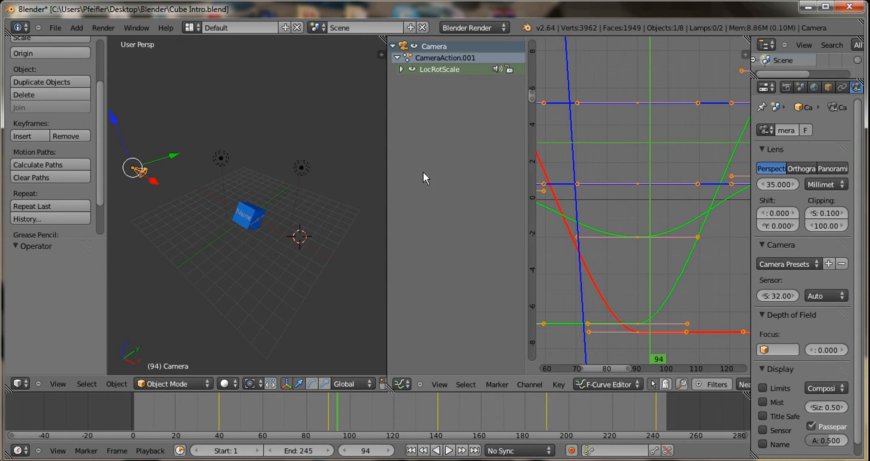
{"action": "left_click_drag", "start_coordinate": [385, 164], "coordinate": [359, 170]}
{"action": "left_click_drag", "start_coordinate": [331, 412], "coordinate": [136, 410]}
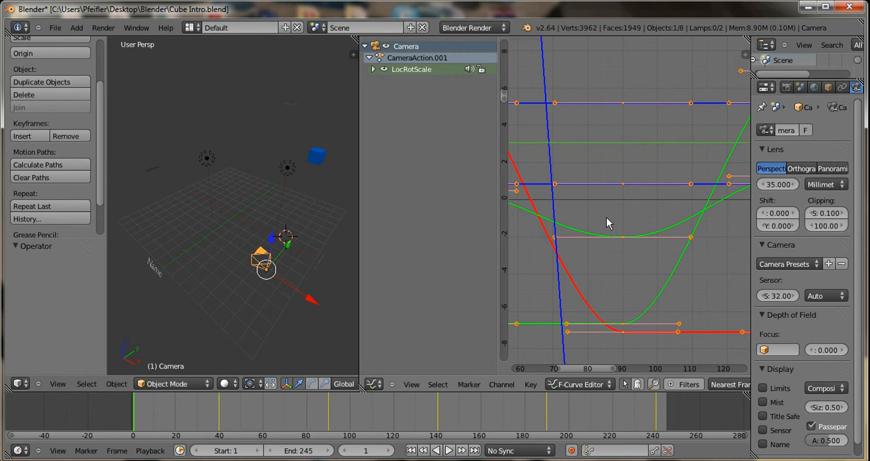
Step: Go to frame 89 and move the camera's keyframes by 2 along X in the graph editor
{"action": "left_click", "coordinate": [619, 214]}
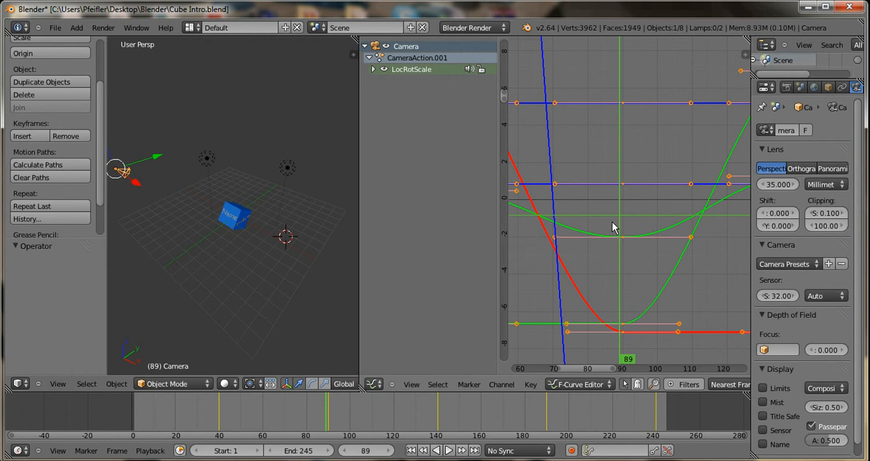
{"action": "key", "text": "g"}
{"action": "key", "text": "x"}
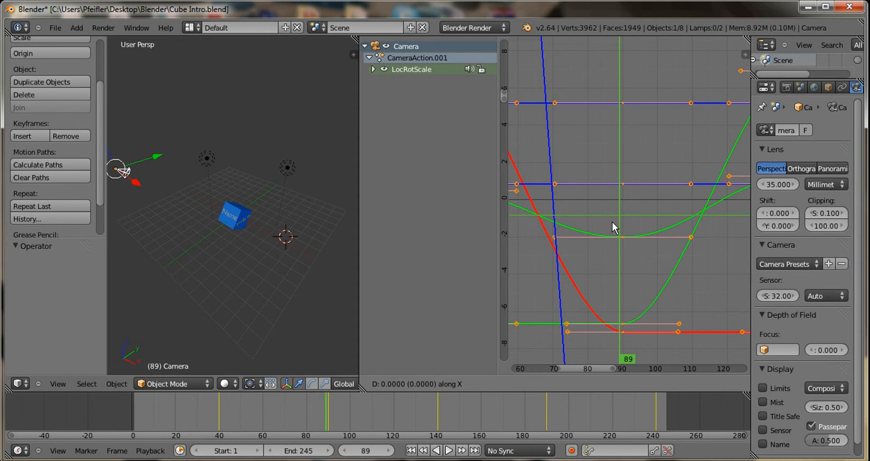
{"action": "key", "text": "2"}
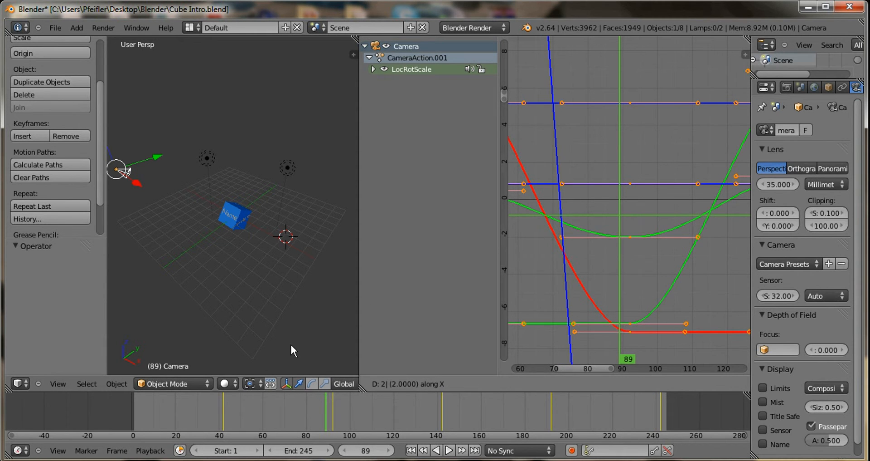
{"action": "key", "text": "Return"}
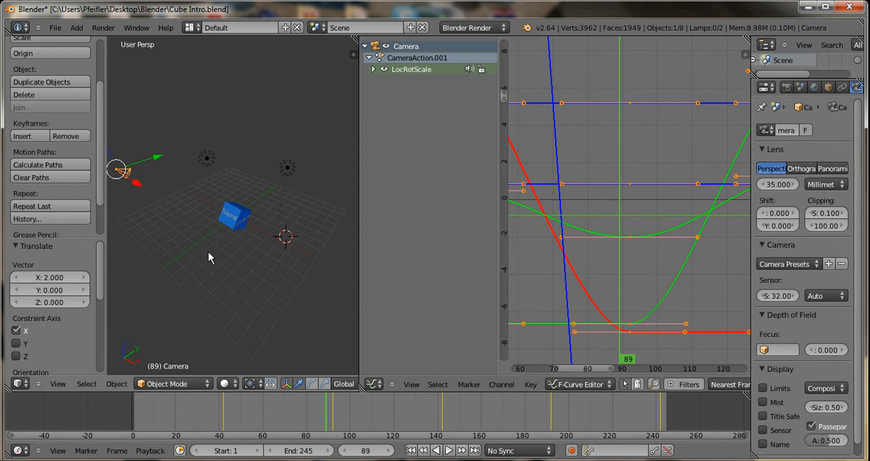
Step: Check the camera's position at frames 1, 242 and 41, ending on the keyframe at frame 42
{"action": "left_click_drag", "start_coordinate": [332, 412], "coordinate": [134, 419]}
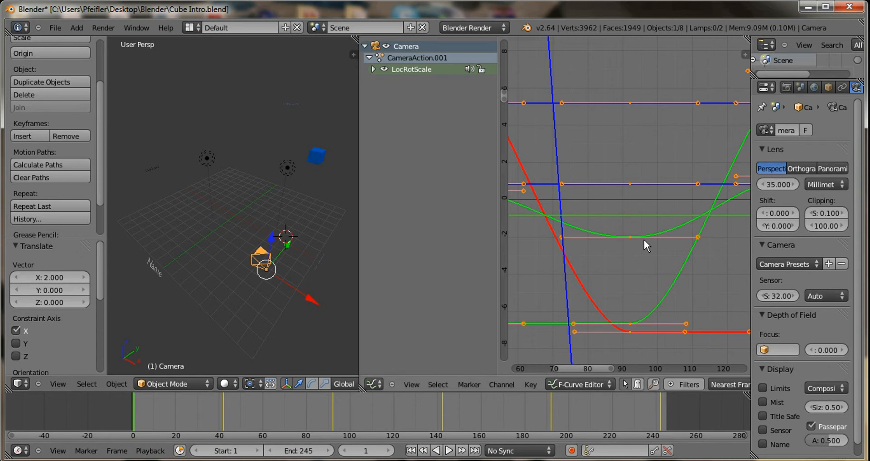
{"action": "left_click", "coordinate": [662, 414]}
{"action": "left_click_drag", "start_coordinate": [662, 412], "coordinate": [660, 411]}
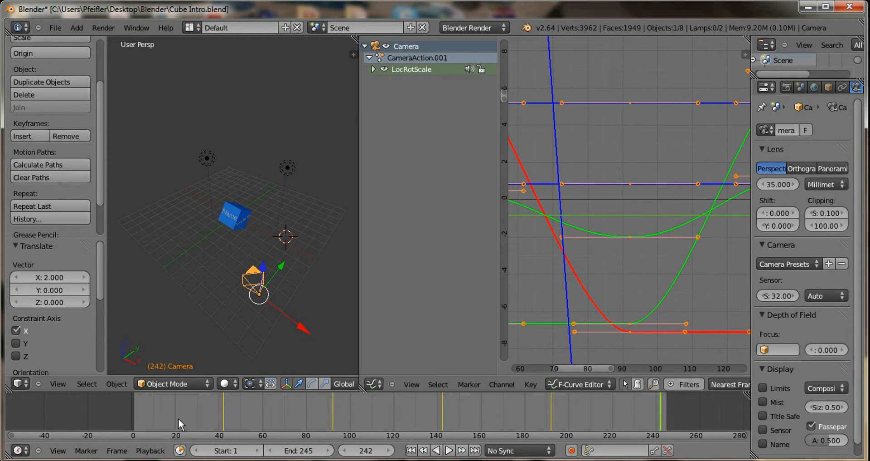
{"action": "left_click", "coordinate": [222, 407]}
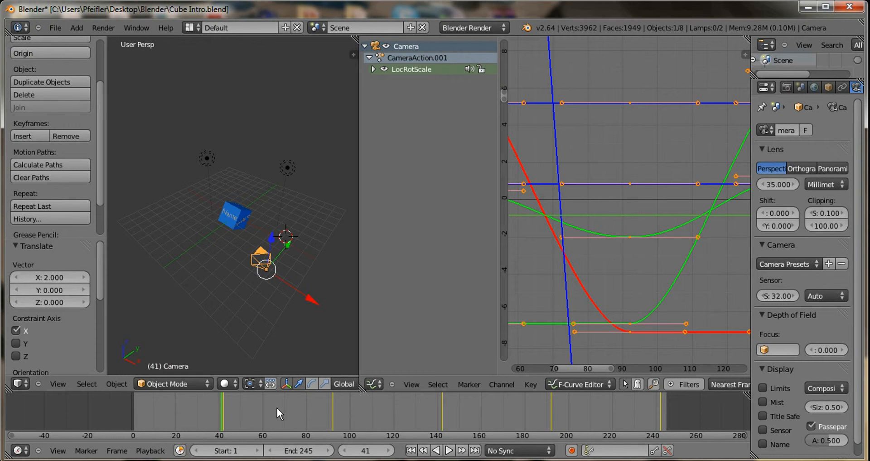
{"action": "left_click", "coordinate": [224, 403]}
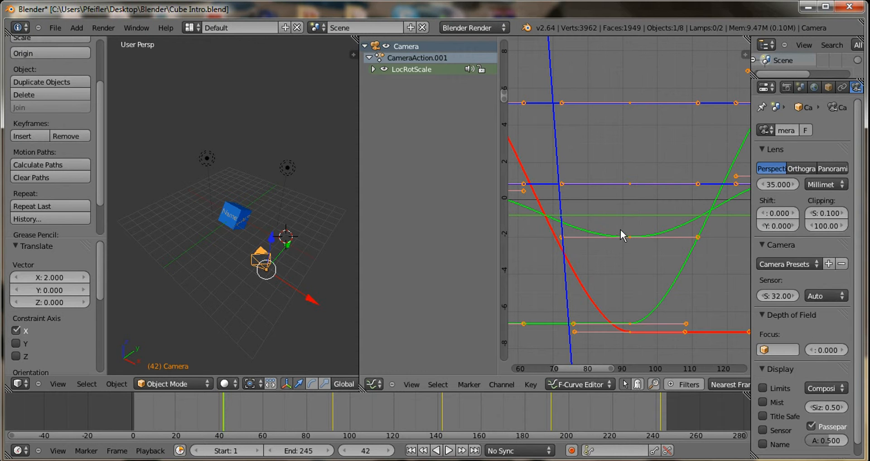
Step: Move the camera's keyframes freehand by about -2.38 along X and 0.034 along Y in the graph editor
{"action": "key", "text": "g"}
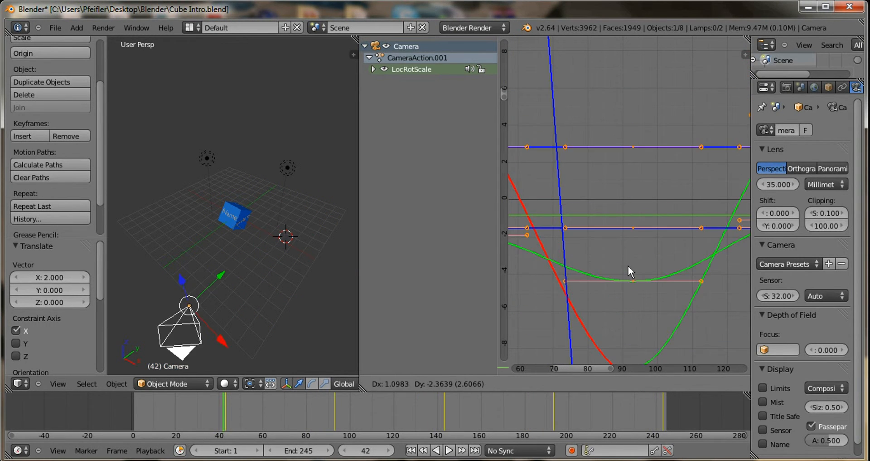
{"action": "right_click", "coordinate": [628, 267]}
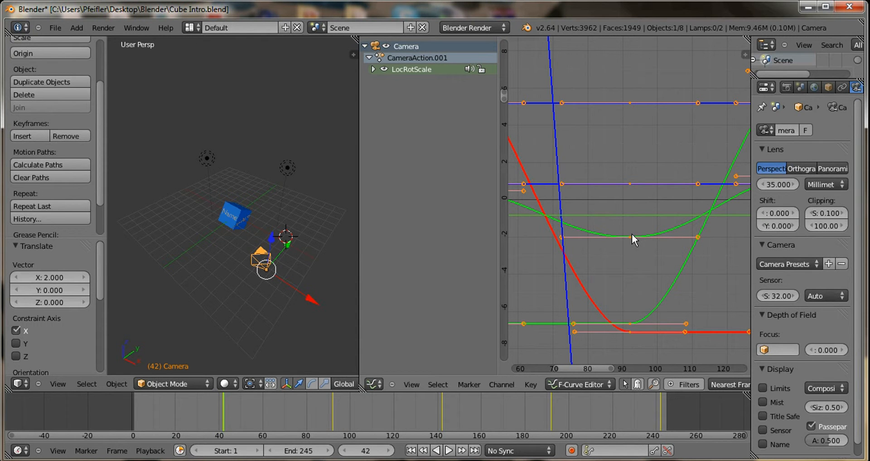
{"action": "key", "text": "g"}
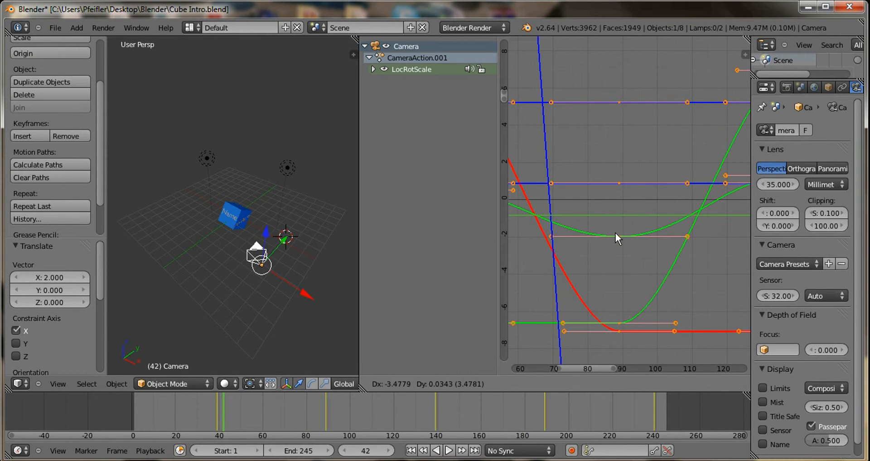
{"action": "left_click", "coordinate": [619, 235]}
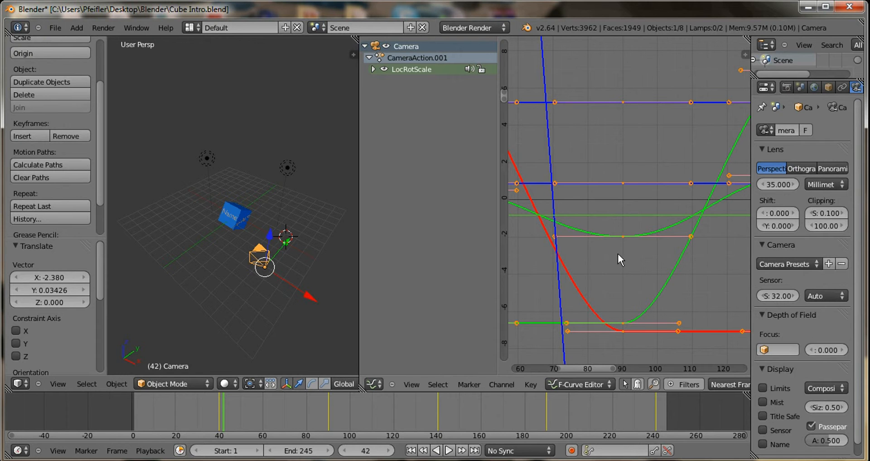
Step: Play the animation from frame 1, stop it and return to the first frame
{"action": "left_click_drag", "start_coordinate": [250, 423], "coordinate": [135, 417]}
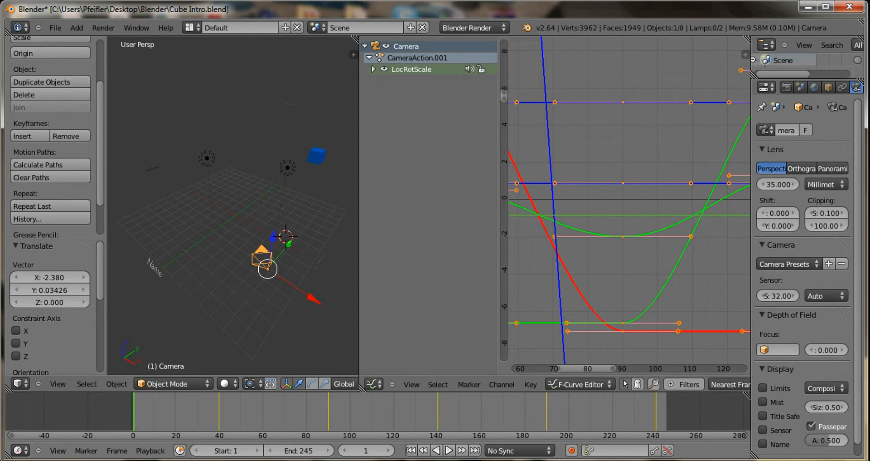
{"action": "left_click", "coordinate": [449, 450]}
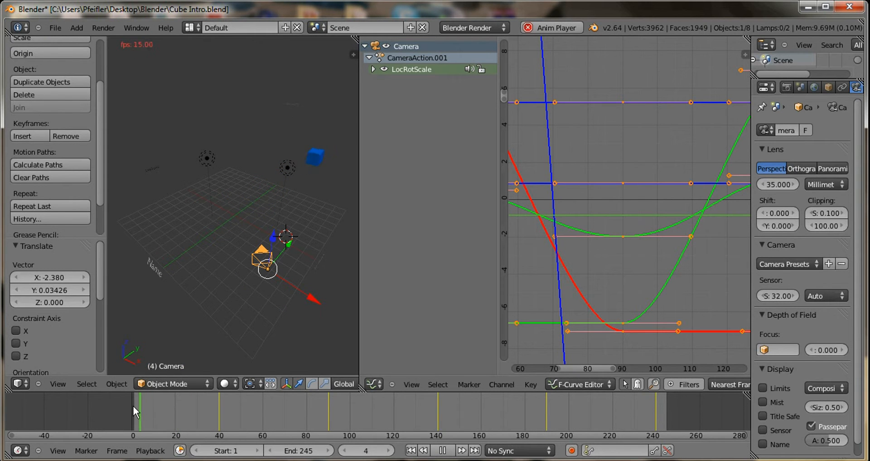
{"action": "key", "text": "Escape"}
{"action": "left_click_drag", "start_coordinate": [218, 413], "coordinate": [135, 412]}
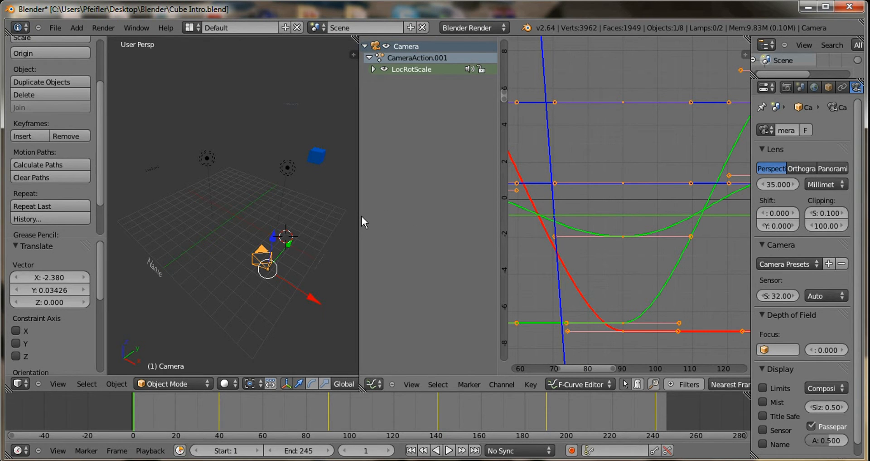
Step: Enlarge the 3D view until the graph editor is only a narrow strip
{"action": "left_click_drag", "start_coordinate": [361, 215], "coordinate": [392, 213]}
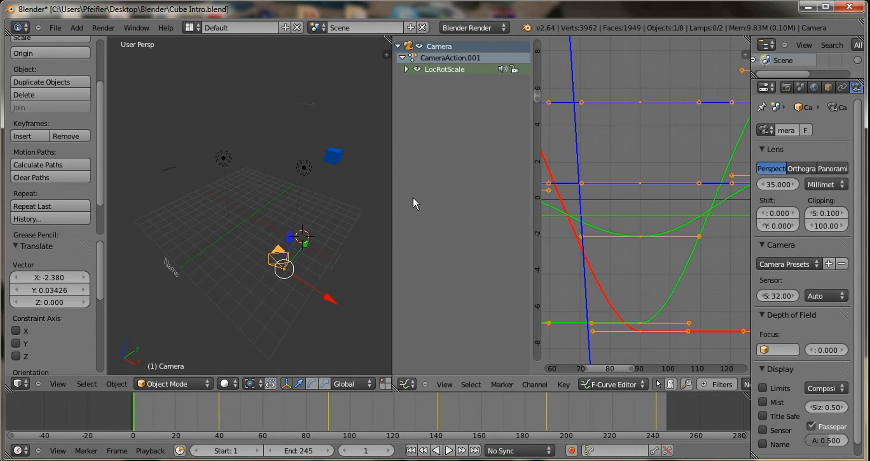
{"action": "left_click", "coordinate": [388, 201]}
{"action": "left_click_drag", "start_coordinate": [392, 202], "coordinate": [732, 192]}
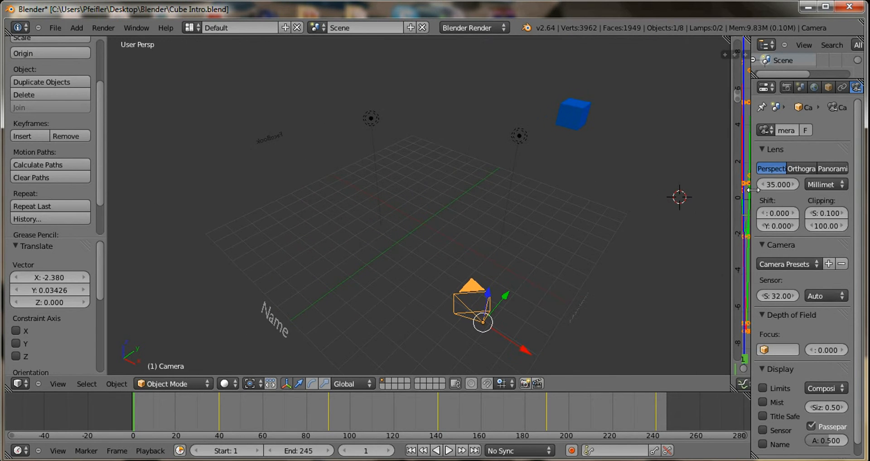
Step: Select the blue cube and change its material's diffuse color to magenta pink
{"action": "scroll", "coordinate": [475, 268], "scroll_direction": "down", "scroll_amount": 2}
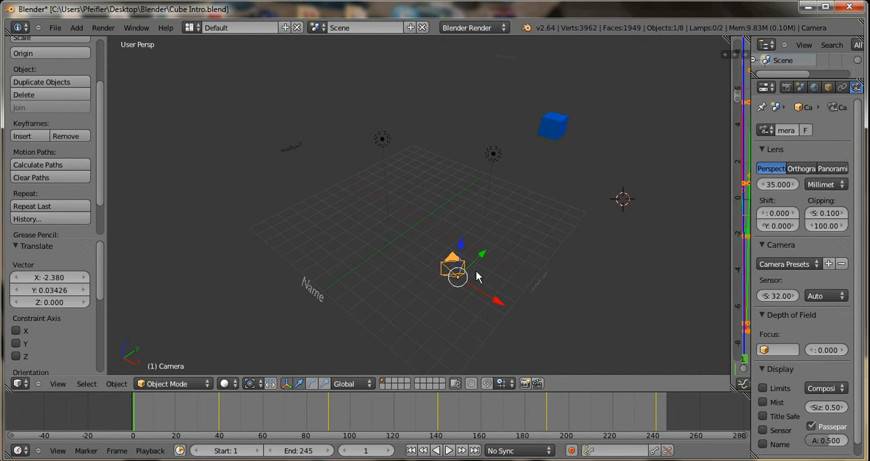
{"action": "middle_click_drag", "start_coordinate": [533, 287], "coordinate": [529, 249]}
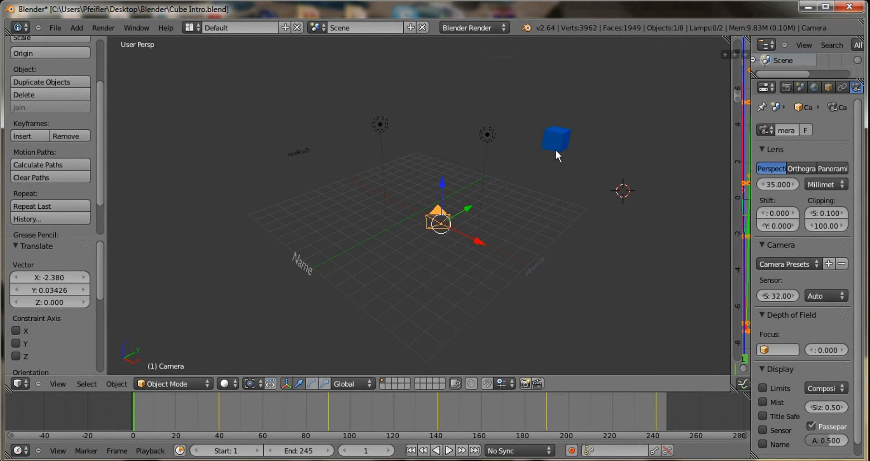
{"action": "middle_click_drag", "start_coordinate": [511, 184], "coordinate": [504, 149]}
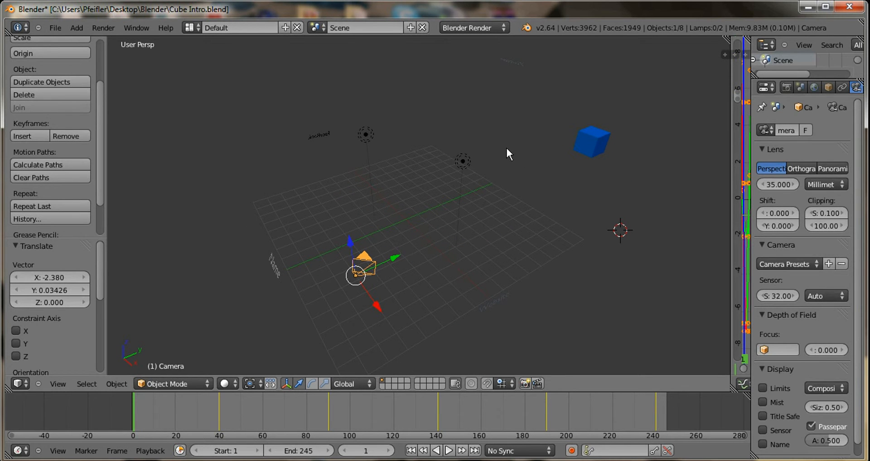
{"action": "middle_click_drag", "start_coordinate": [542, 159], "coordinate": [553, 151]}
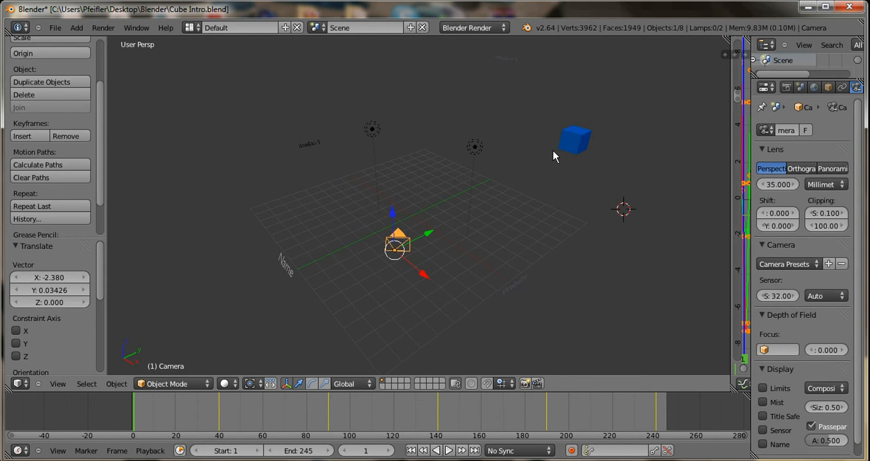
{"action": "right_click", "coordinate": [576, 139]}
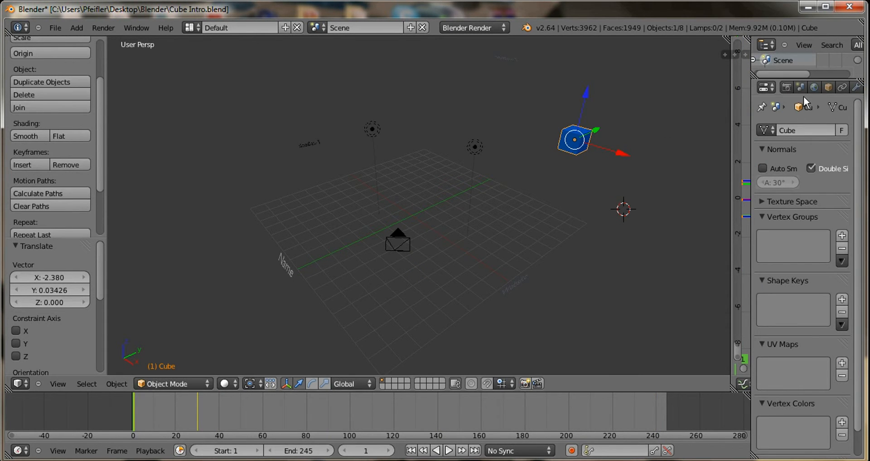
{"action": "middle_click_drag", "start_coordinate": [811, 86], "coordinate": [744, 90]}
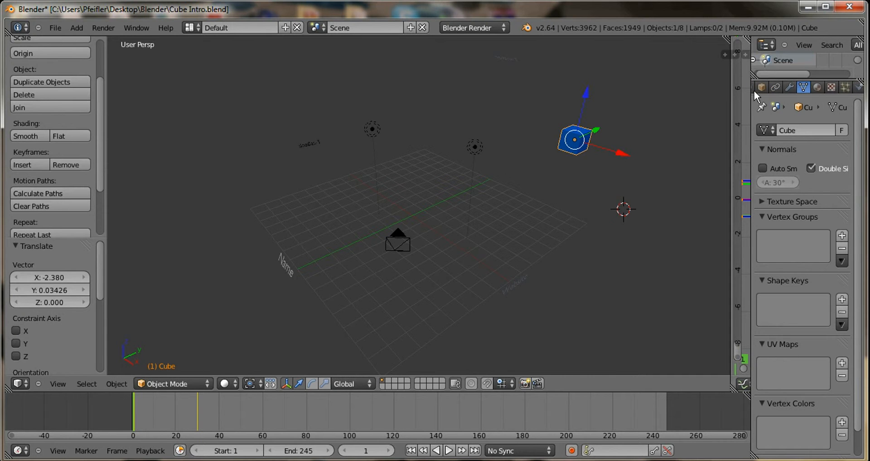
{"action": "left_click", "coordinate": [815, 86]}
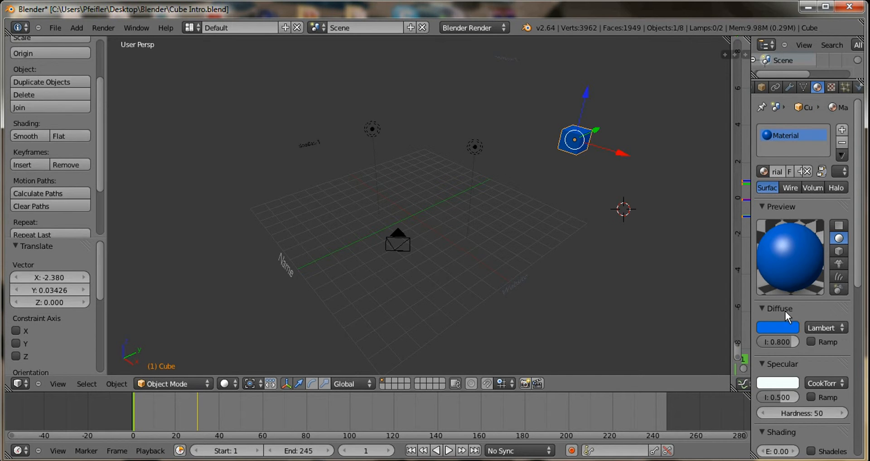
{"action": "left_click", "coordinate": [777, 326]}
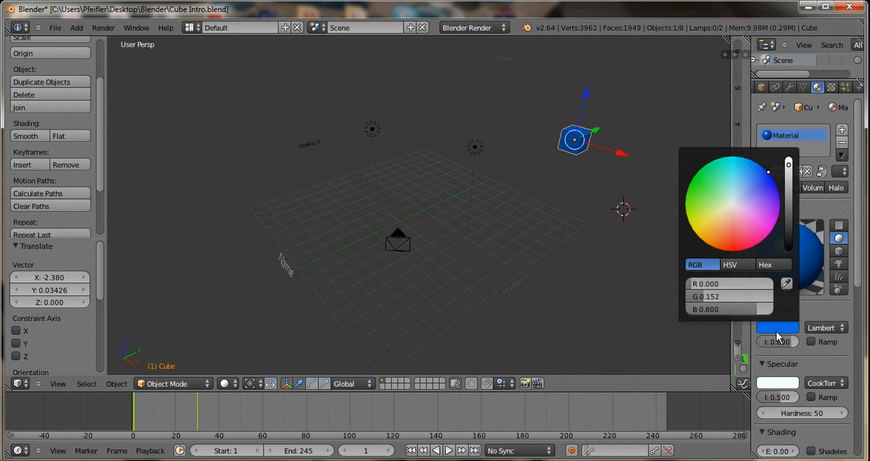
{"action": "left_click_drag", "start_coordinate": [770, 172], "coordinate": [760, 245]}
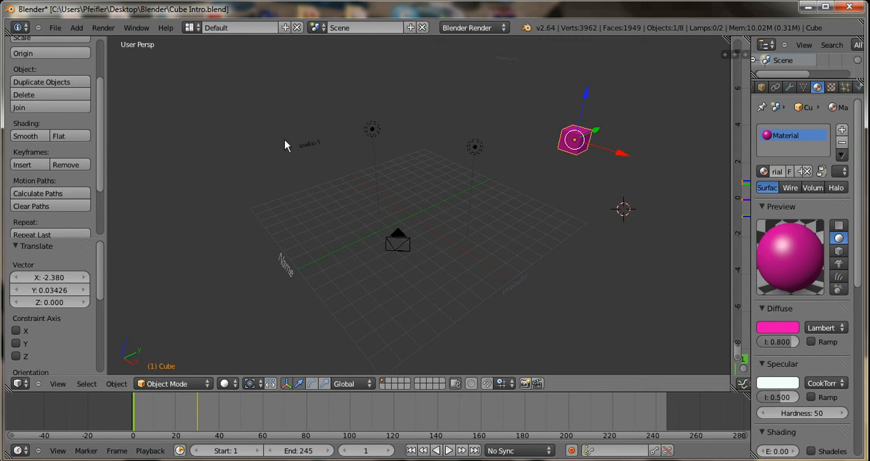
Step: Select the Name text and give it a new material with a bright green diffuse color
{"action": "middle_click_drag", "start_coordinate": [348, 233], "coordinate": [408, 224]}
{"action": "right_click", "coordinate": [408, 223]}
{"action": "middle_click_drag", "start_coordinate": [463, 195], "coordinate": [428, 218]}
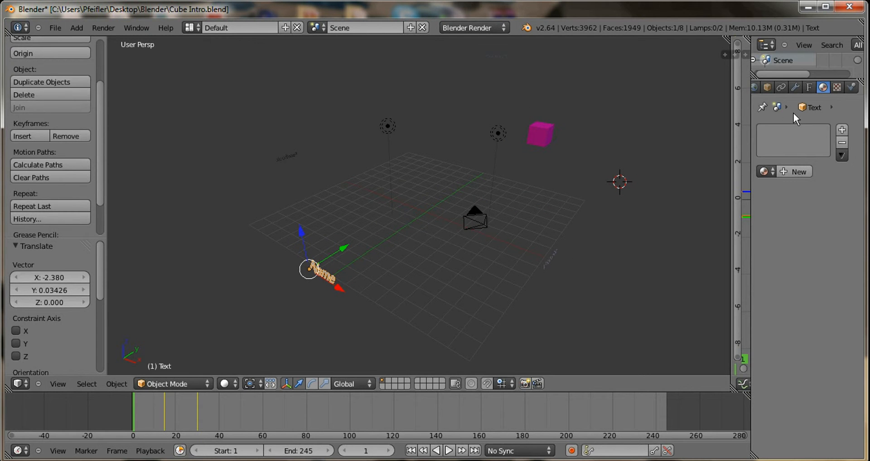
{"action": "left_click", "coordinate": [795, 171]}
{"action": "scroll", "coordinate": [772, 261], "scroll_direction": "down", "scroll_amount": 3}
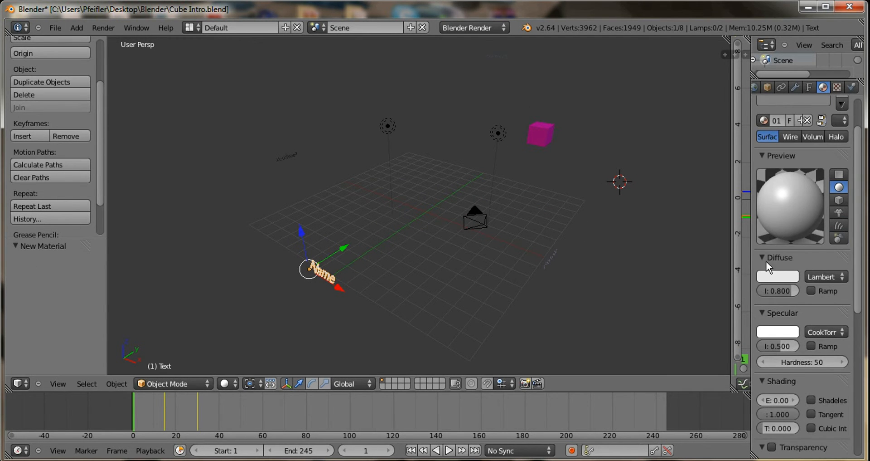
{"action": "left_click", "coordinate": [775, 276]}
{"action": "left_click_drag", "start_coordinate": [731, 150], "coordinate": [684, 139]}
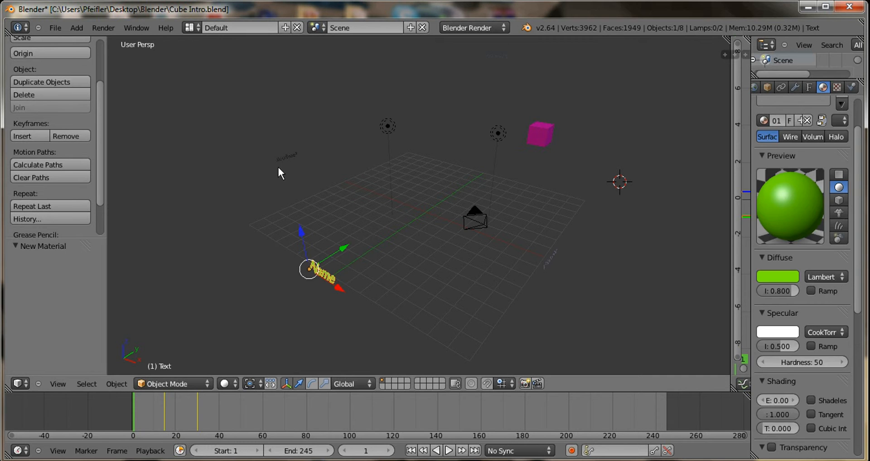
Step: Give the FaceBook text beyond the grid a new material, sampling its diffuse color from the green Name text
{"action": "right_click", "coordinate": [290, 157]}
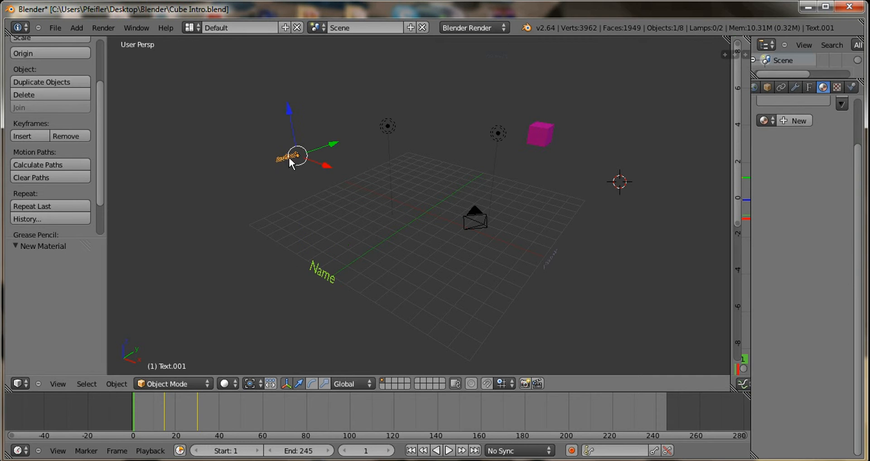
{"action": "left_click", "coordinate": [790, 121]}
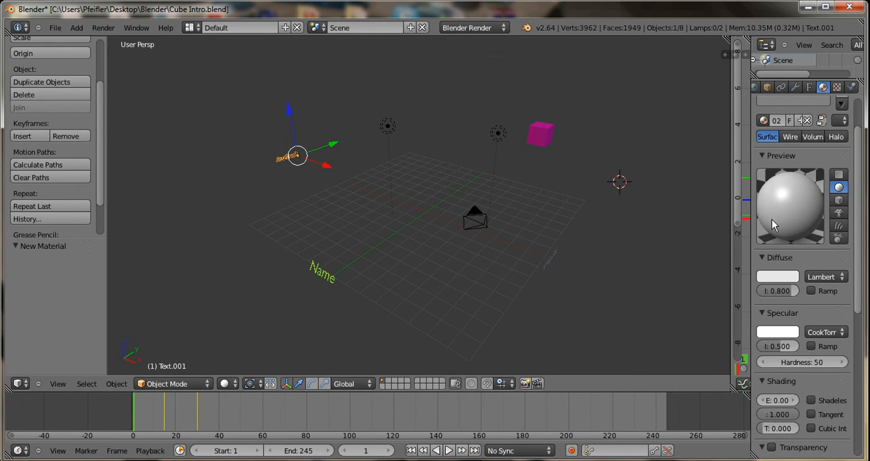
{"action": "left_click", "coordinate": [778, 277]}
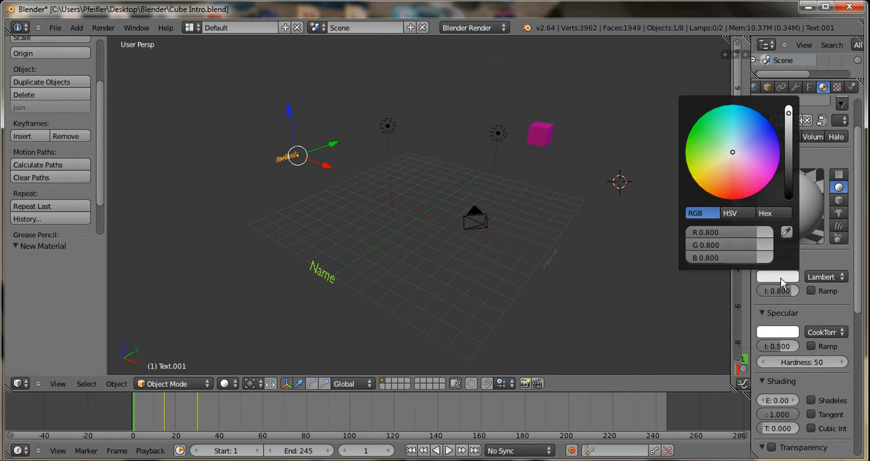
{"action": "left_click", "coordinate": [788, 232]}
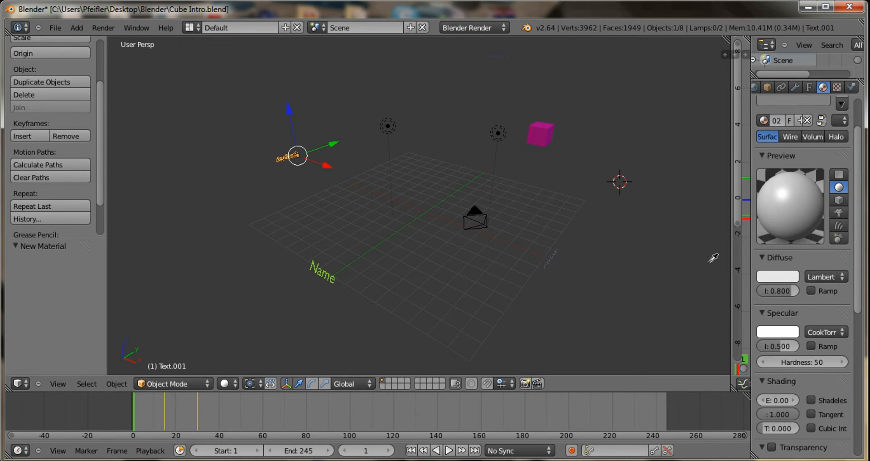
{"action": "left_click", "coordinate": [329, 274]}
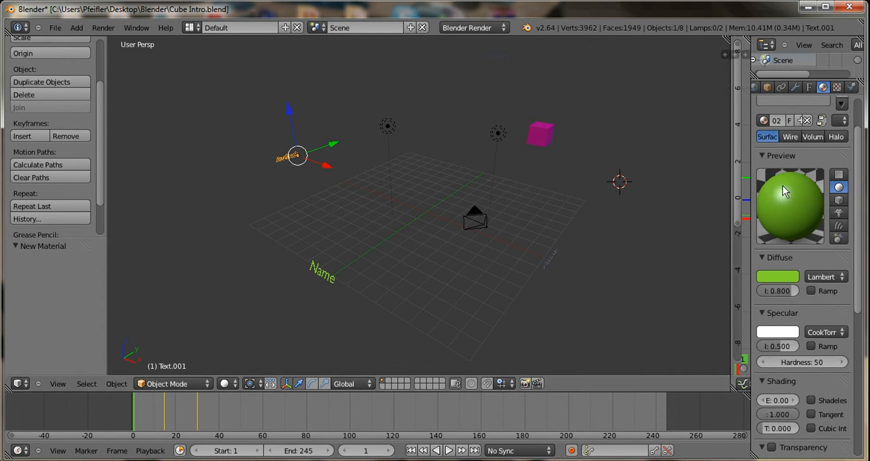
Step: Give the text high above the grid a new material with its diffuse color sampled from the green Name text
{"action": "right_click", "coordinate": [502, 56]}
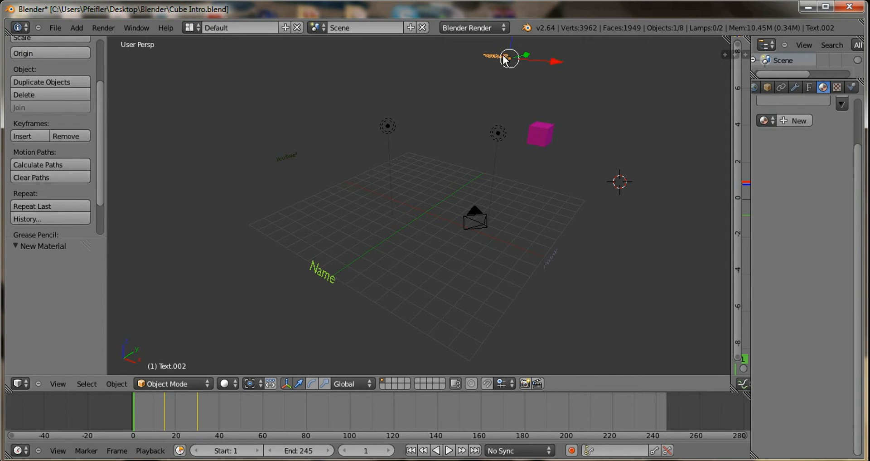
{"action": "left_click", "coordinate": [809, 120]}
{"action": "left_click", "coordinate": [778, 276]}
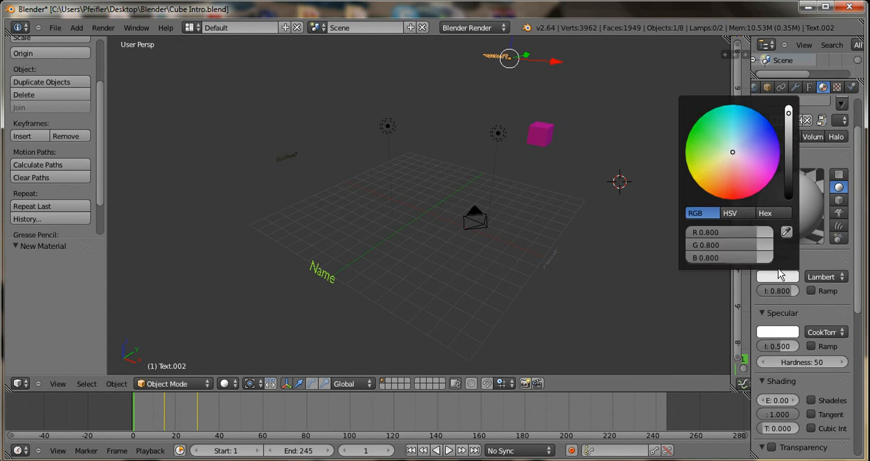
{"action": "left_click", "coordinate": [787, 231]}
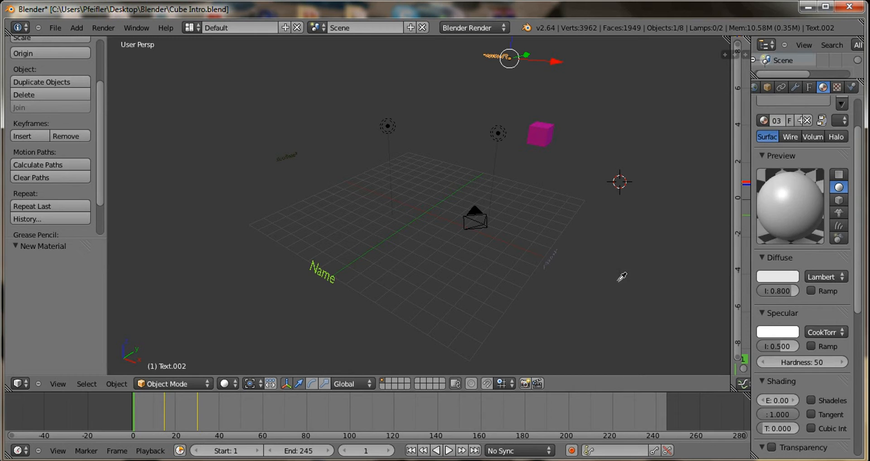
{"action": "left_click", "coordinate": [330, 277]}
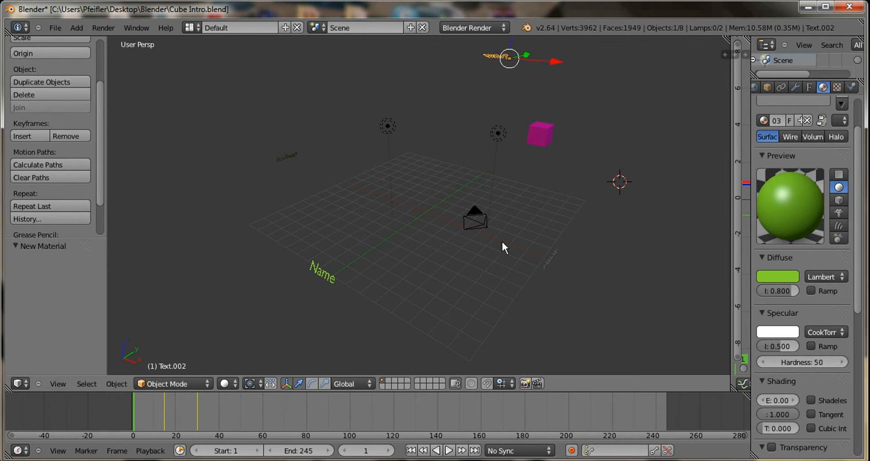
Step: Add a new material to the text along the grid edge near the camera, sampling its diffuse color from the green Name text
{"action": "right_click", "coordinate": [557, 249]}
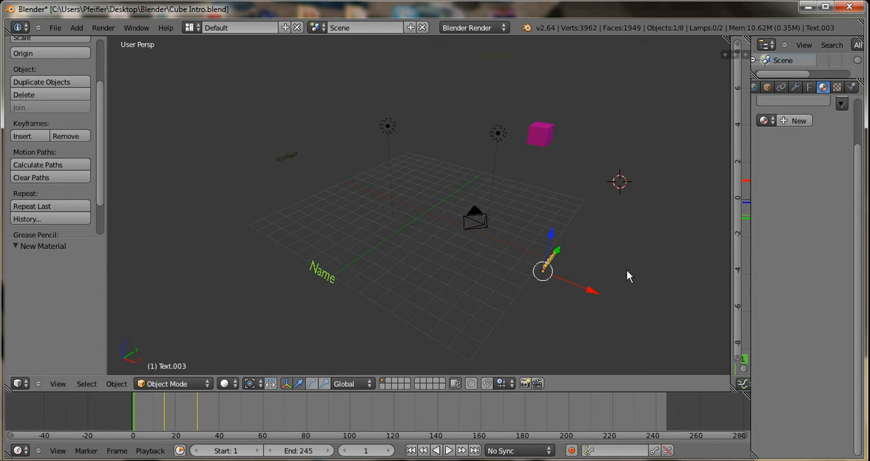
{"action": "left_click", "coordinate": [793, 119]}
{"action": "left_click", "coordinate": [776, 276]}
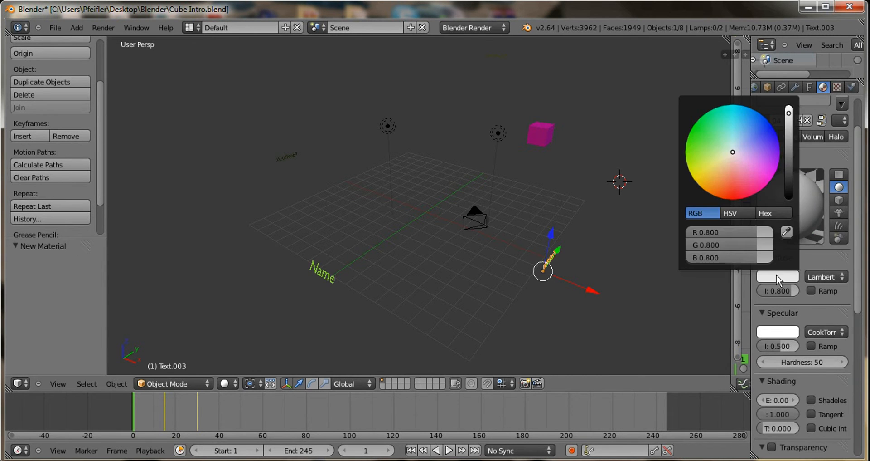
{"action": "left_click", "coordinate": [786, 232]}
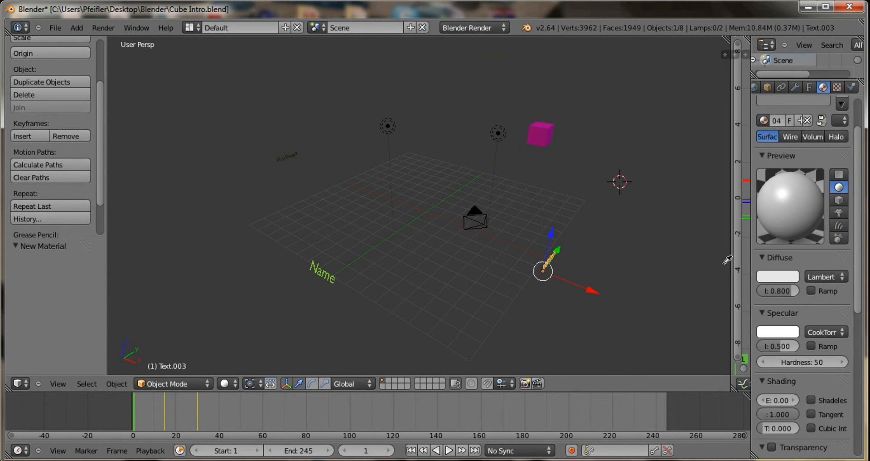
{"action": "left_click", "coordinate": [335, 275]}
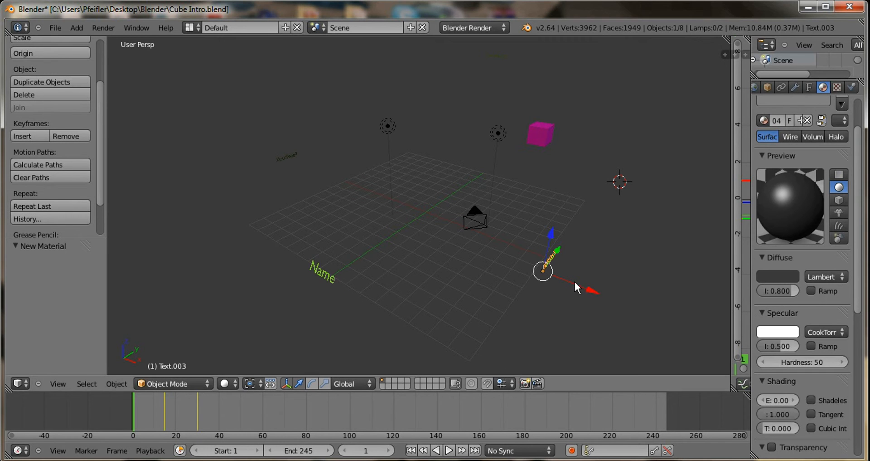
{"action": "left_click", "coordinate": [769, 276]}
{"action": "left_click", "coordinate": [788, 232]}
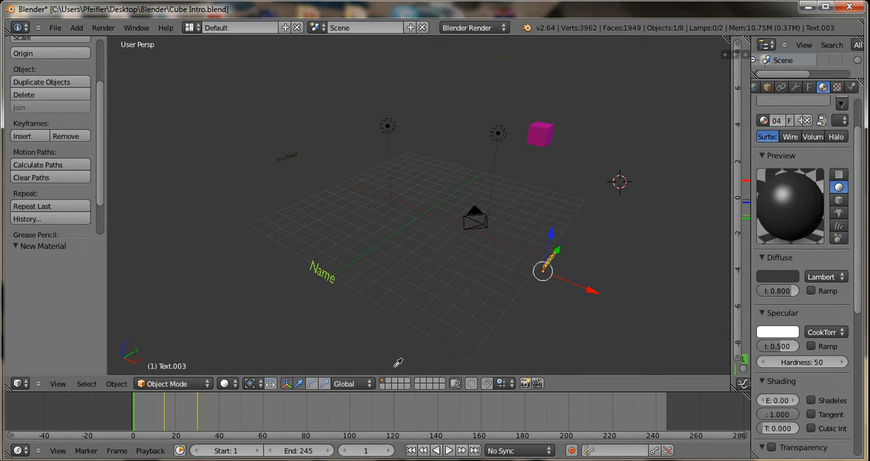
{"action": "left_click", "coordinate": [319, 267]}
Step: Put the green Name text into Edit Mode and delete all its characters
{"action": "middle_click_drag", "start_coordinate": [545, 248], "coordinate": [504, 243]}
{"action": "left_click", "coordinate": [605, 150]}
{"action": "right_click", "coordinate": [600, 152]}
{"action": "middle_click_drag", "start_coordinate": [448, 270], "coordinate": [412, 281]}
{"action": "right_click", "coordinate": [386, 257]}
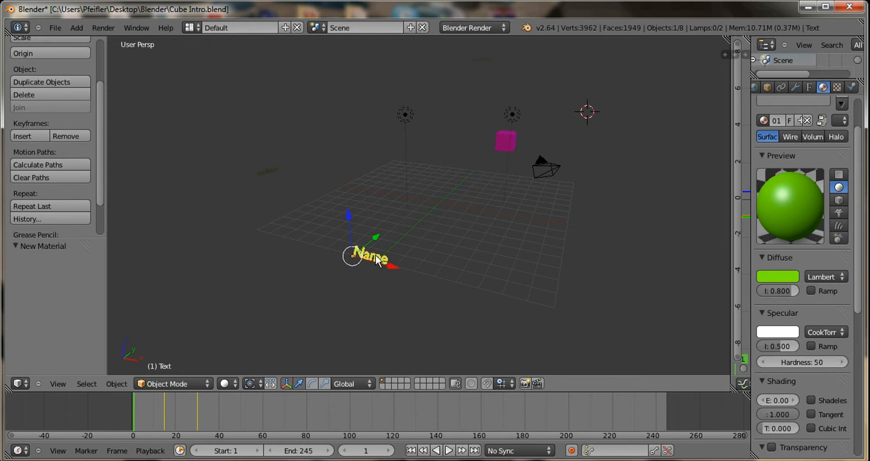
{"action": "left_click", "coordinate": [155, 385]}
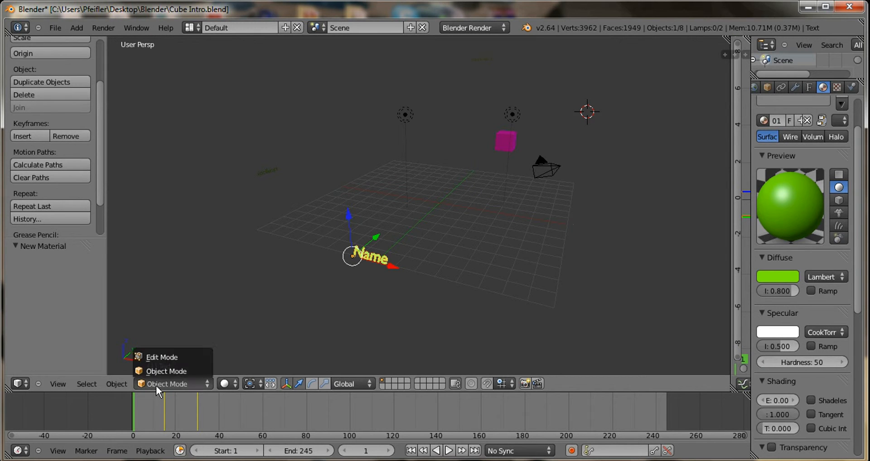
{"action": "left_click", "coordinate": [162, 357]}
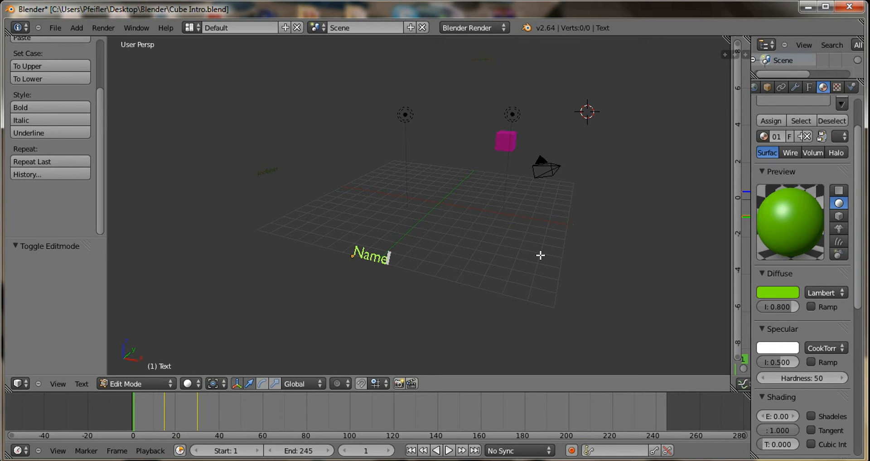
{"action": "key", "text": "BackSpace"}
{"action": "key", "text": "BackSpace"}
{"action": "key", "text": "BackSpace"}
{"action": "key", "text": "BackSpace"}
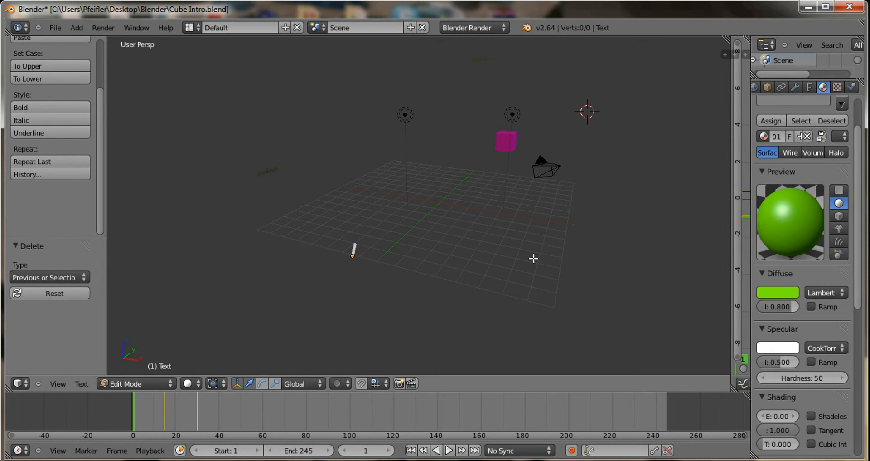
{"action": "type", "text": "So"}
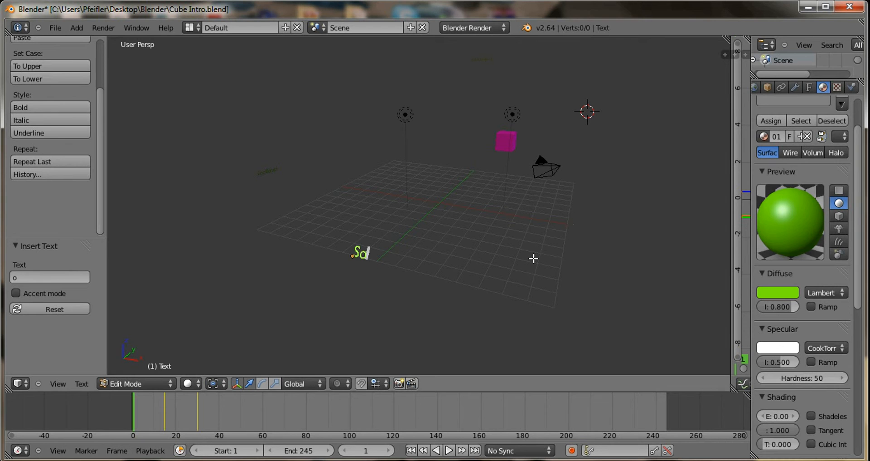
{"action": "key", "text": "BackSpace"}
{"action": "key", "text": "BackSpace"}
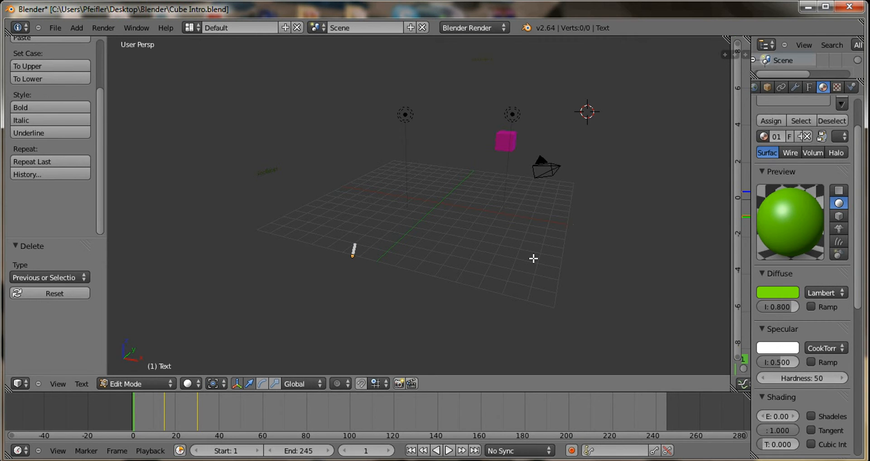
{"action": "type", "text": "Co"}
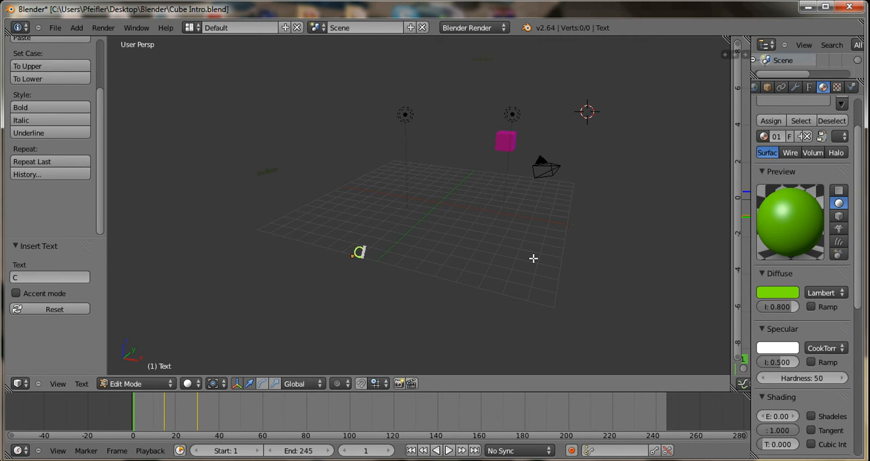
{"action": "key", "text": "BackSpace"}
{"action": "key", "text": "BackSpace"}
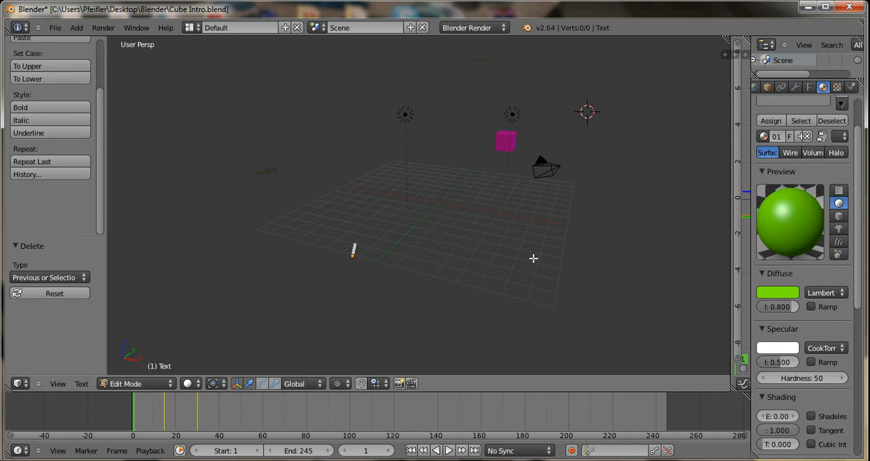
Step: Enter Basicwalker as the text object's new wording and return to Object Mode
{"action": "type", "text": "Bas"}
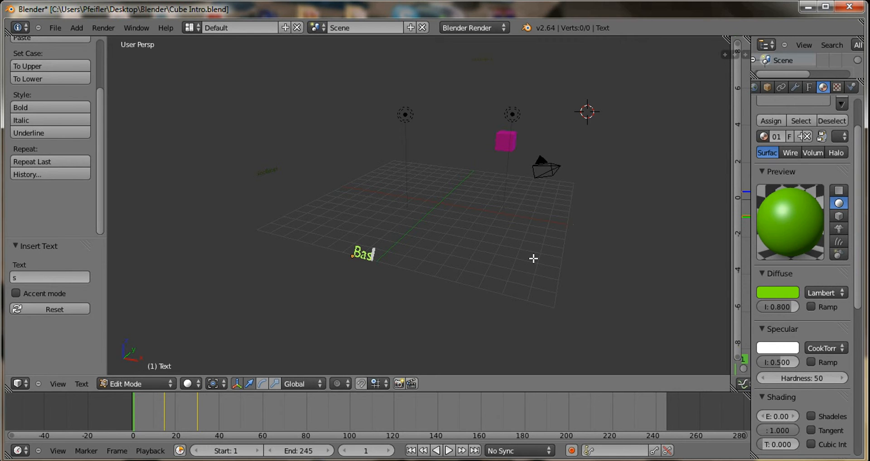
{"action": "type", "text": "icwalker"}
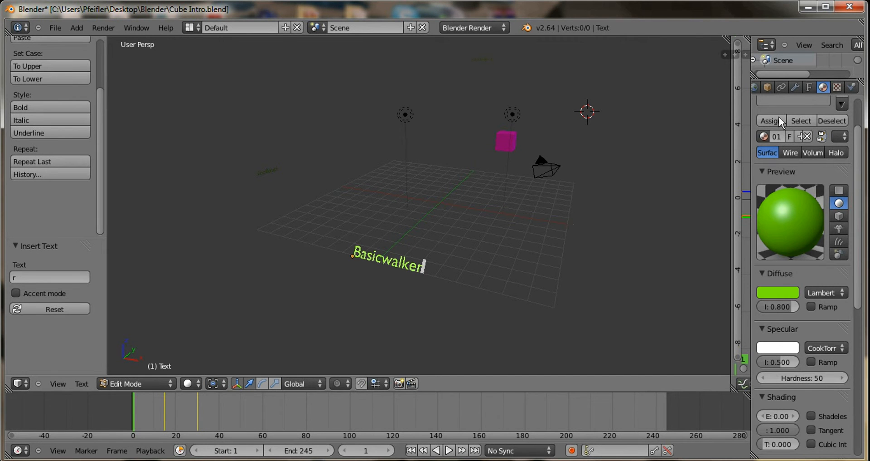
{"action": "left_click", "coordinate": [168, 383]}
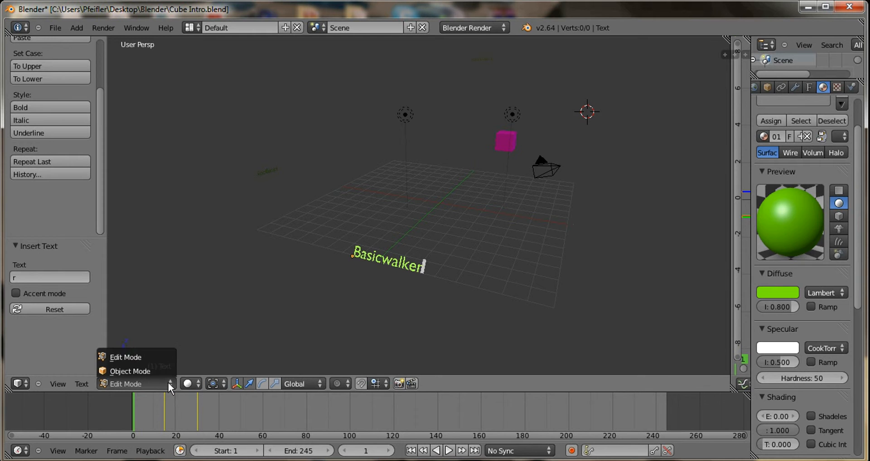
{"action": "left_click", "coordinate": [164, 371]}
Step: Check the Basicwalker text from another angle and select the camera
{"action": "middle_click_drag", "start_coordinate": [453, 233], "coordinate": [409, 253]}
{"action": "right_click", "coordinate": [381, 259]}
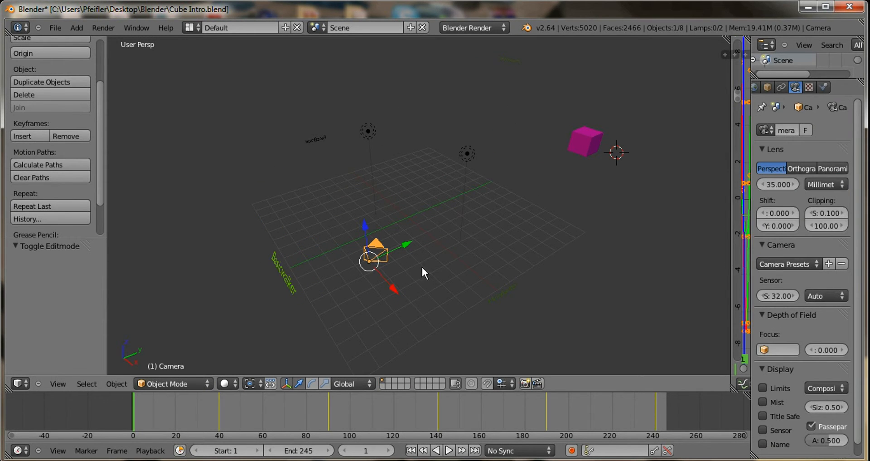
{"action": "middle_click_drag", "start_coordinate": [263, 299], "coordinate": [249, 344]}
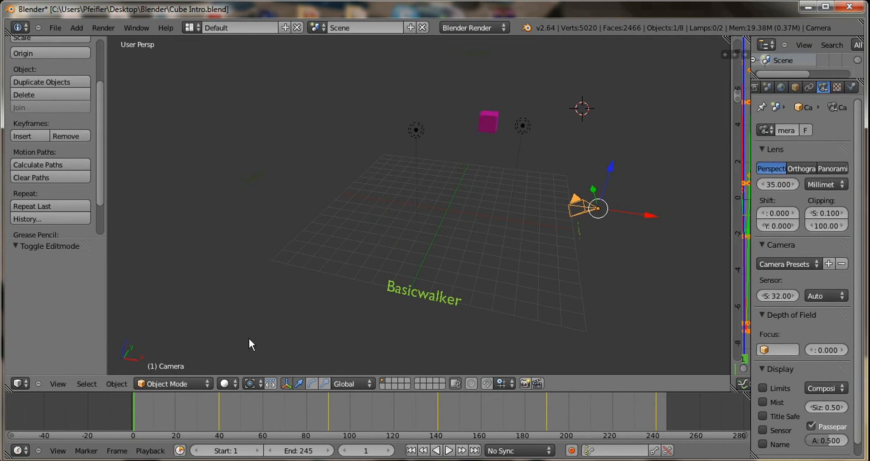
{"action": "right_click", "coordinate": [427, 297]}
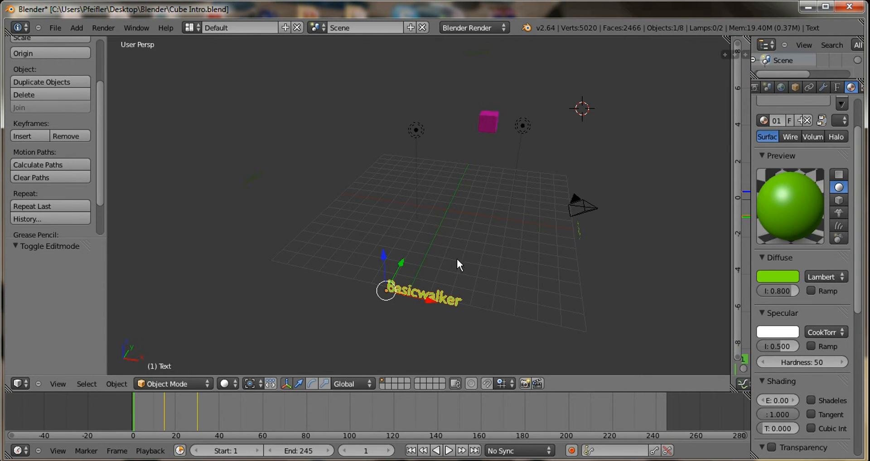
{"action": "right_click", "coordinate": [579, 205]}
{"action": "middle_click_drag", "start_coordinate": [513, 258], "coordinate": [458, 262]}
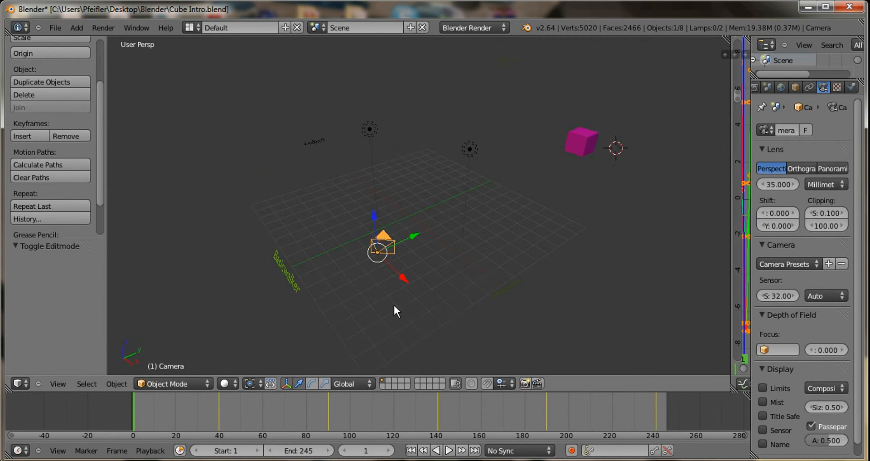
Step: Switch to the camera view and play the animation from frame 1, stopping at frame 34
{"action": "left_click", "coordinate": [63, 381]}
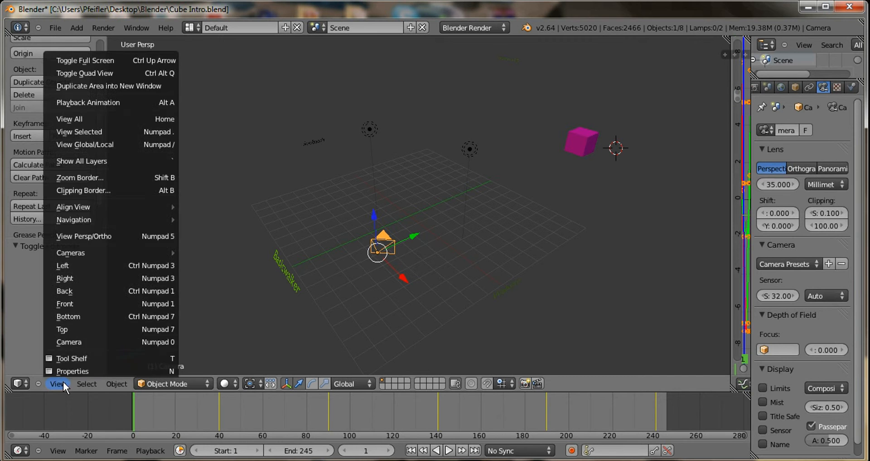
{"action": "left_click", "coordinate": [101, 344]}
{"action": "scroll", "coordinate": [539, 203], "scroll_direction": "up", "scroll_amount": 1}
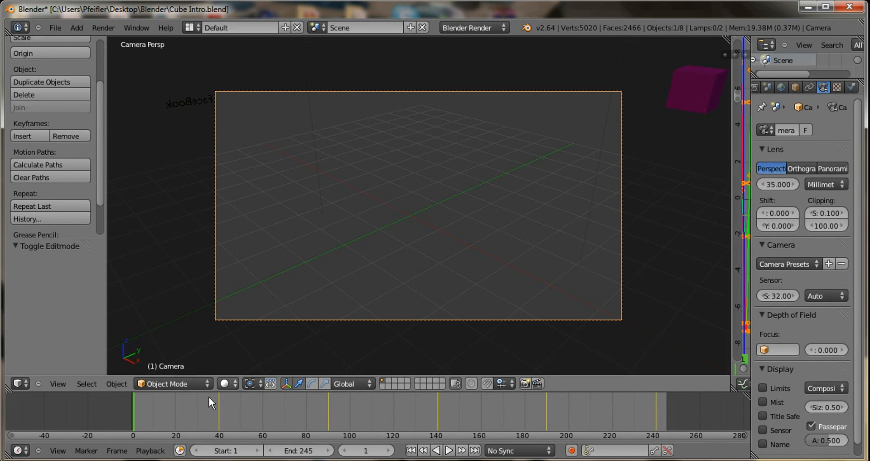
{"action": "left_click", "coordinate": [449, 450]}
{"action": "left_click", "coordinate": [451, 451]}
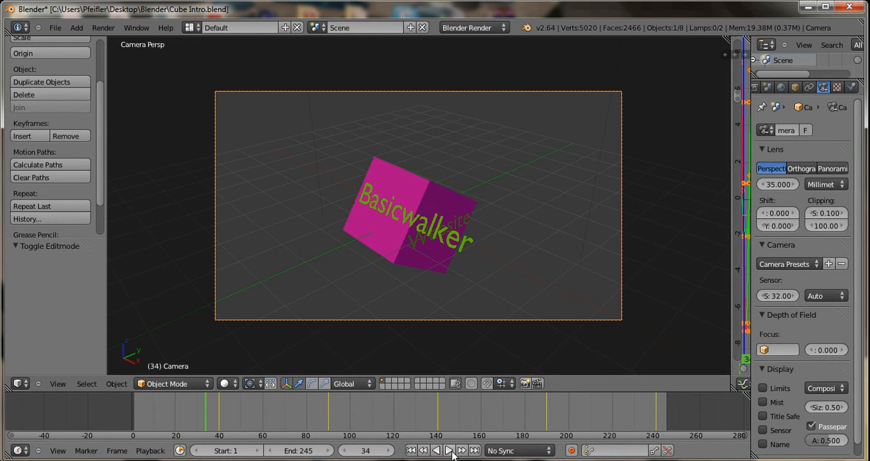
Step: Examine how the Basicwalker text sits on the cube, both through the camera and from closer free angles
{"action": "mouse_move", "coordinate": [504, 341]}
{"action": "middle_mouse_down"}
{"action": "mouse_move", "coordinate": [545, 353]}
{"action": "mouse_move", "coordinate": [502, 336]}
{"action": "mouse_move", "coordinate": [502, 344]}
{"action": "mouse_move", "coordinate": [504, 325]}
{"action": "middle_mouse_up"}
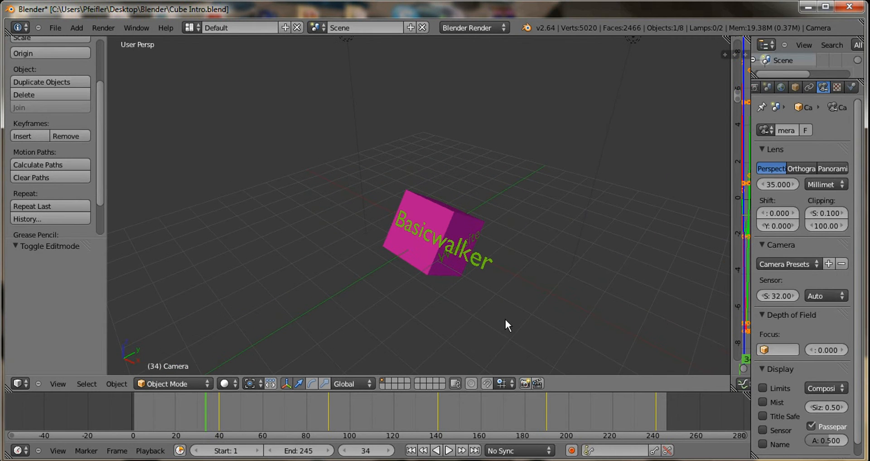
{"action": "scroll", "coordinate": [505, 318], "scroll_direction": "down", "scroll_amount": 3}
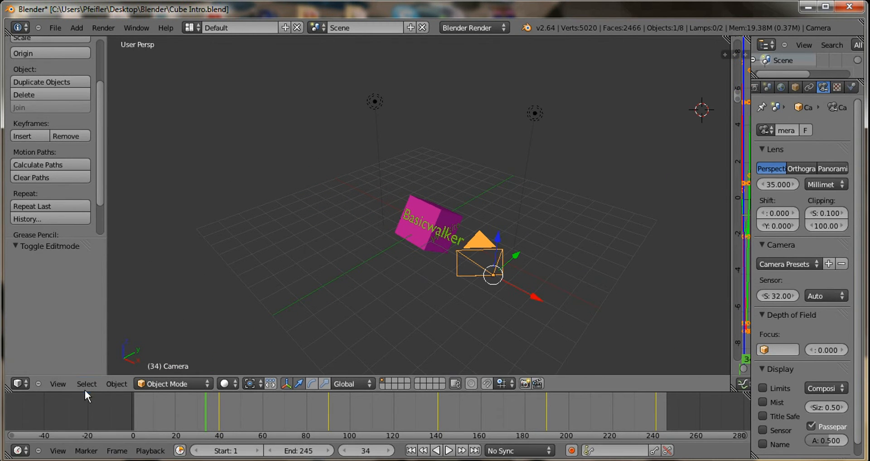
{"action": "left_click", "coordinate": [59, 384]}
{"action": "left_click", "coordinate": [86, 343]}
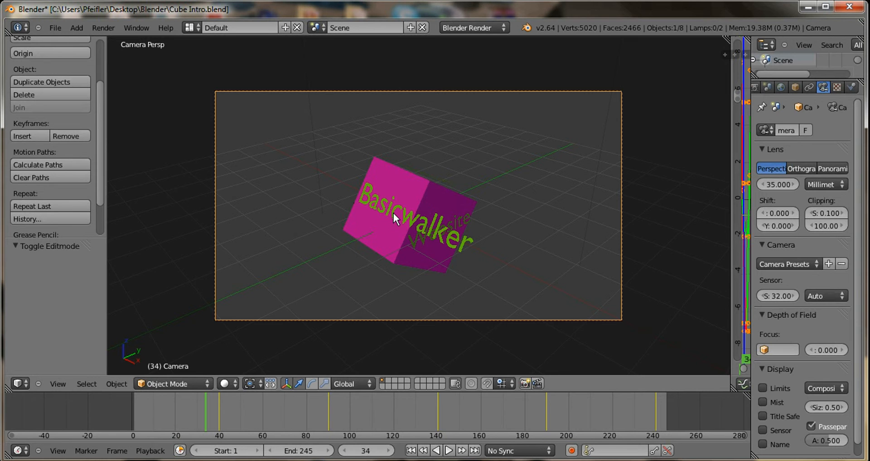
{"action": "mouse_move", "coordinate": [394, 211]}
{"action": "middle_mouse_down"}
{"action": "mouse_move", "coordinate": [473, 187]}
{"action": "mouse_move", "coordinate": [455, 160]}
{"action": "mouse_move", "coordinate": [344, 145]}
{"action": "mouse_move", "coordinate": [257, 218]}
{"action": "mouse_move", "coordinate": [252, 252]}
{"action": "mouse_move", "coordinate": [371, 249]}
{"action": "mouse_move", "coordinate": [409, 206]}
{"action": "mouse_move", "coordinate": [405, 215]}
{"action": "middle_mouse_up"}
{"action": "scroll", "coordinate": [404, 212], "scroll_direction": "up", "scroll_amount": 4}
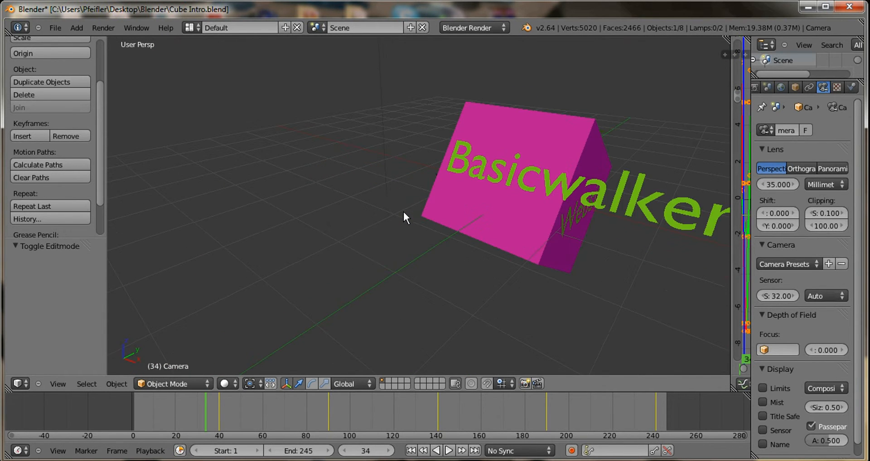
{"action": "scroll", "coordinate": [404, 212], "scroll_direction": "down", "scroll_amount": 6}
{"action": "scroll", "coordinate": [403, 213], "scroll_direction": "up", "scroll_amount": 9}
{"action": "scroll", "coordinate": [402, 211], "scroll_direction": "down", "scroll_amount": 5}
{"action": "mouse_move", "coordinate": [402, 211]}
{"action": "middle_mouse_down"}
{"action": "mouse_move", "coordinate": [417, 208]}
{"action": "mouse_move", "coordinate": [390, 211]}
{"action": "mouse_move", "coordinate": [397, 217]}
{"action": "middle_mouse_up"}
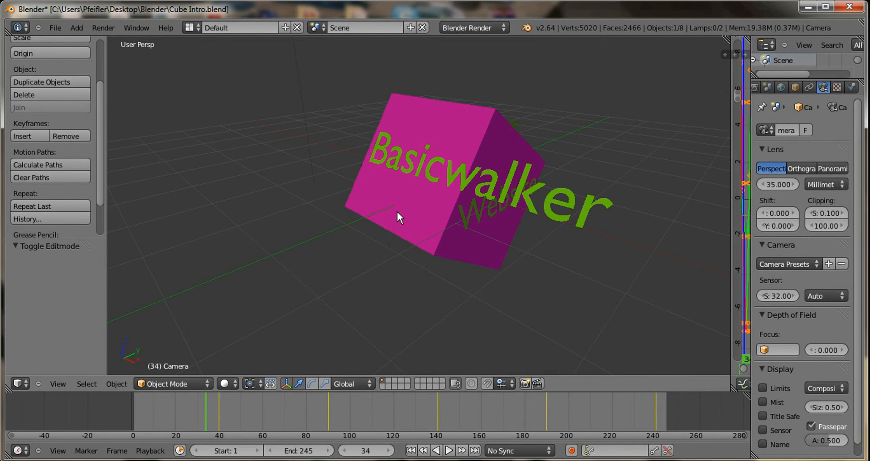
Step: Select the Basicwalker text and scale it uniformly to 0.528 so it fits on the cube's front face
{"action": "right_click", "coordinate": [428, 169]}
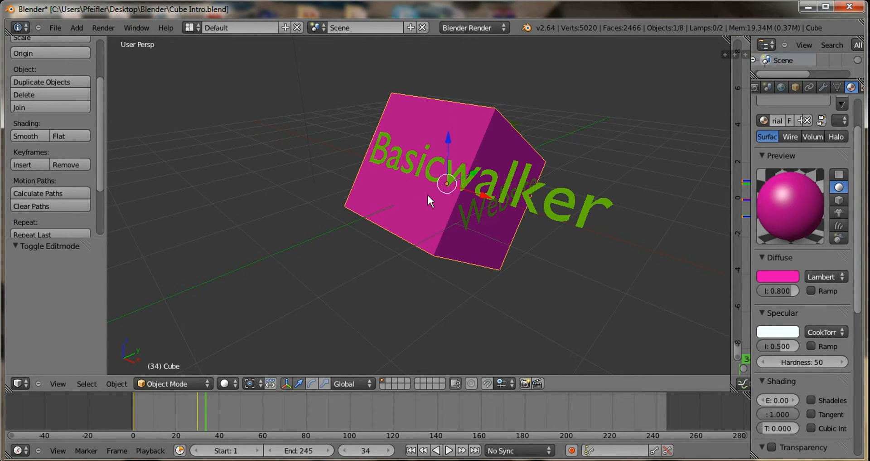
{"action": "right_click", "coordinate": [434, 167]}
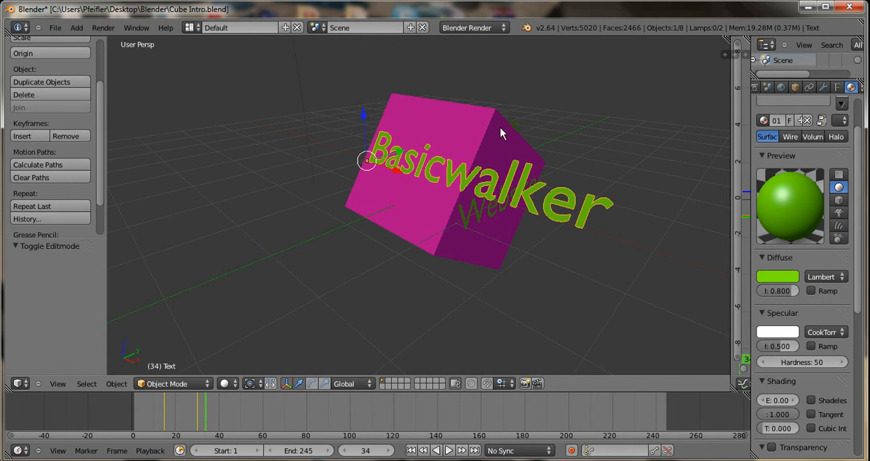
{"action": "middle_click_drag", "start_coordinate": [502, 124], "coordinate": [498, 123]}
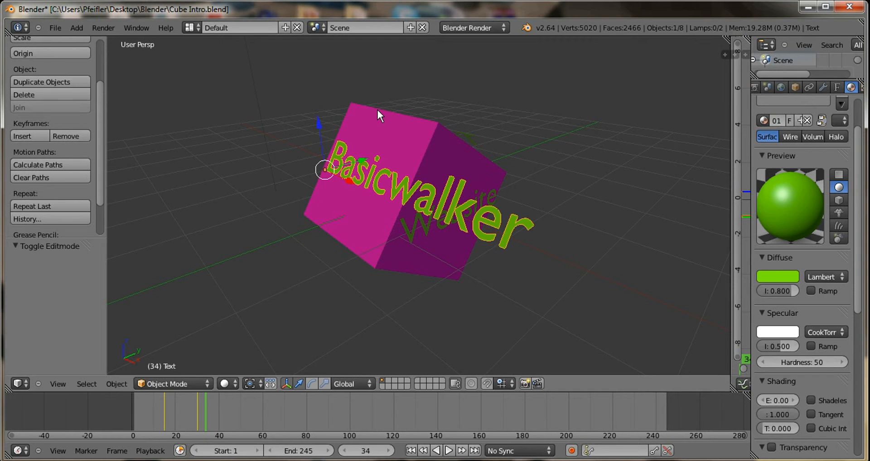
{"action": "key", "text": "s"}
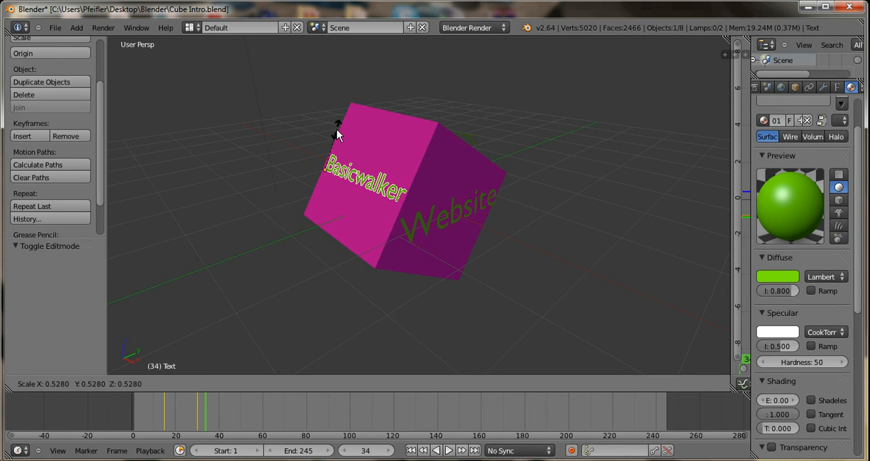
{"action": "left_click", "coordinate": [336, 130]}
{"action": "middle_click_drag", "start_coordinate": [358, 130], "coordinate": [376, 138]}
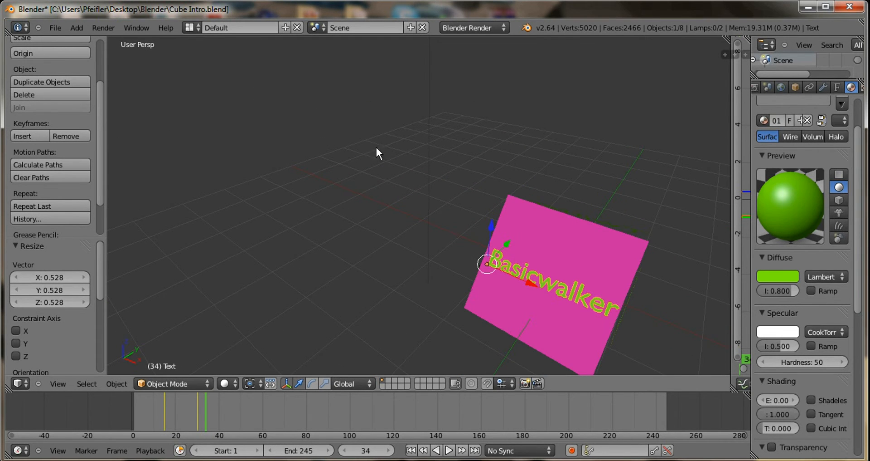
{"action": "middle_click_drag", "start_coordinate": [561, 246], "coordinate": [551, 240]}
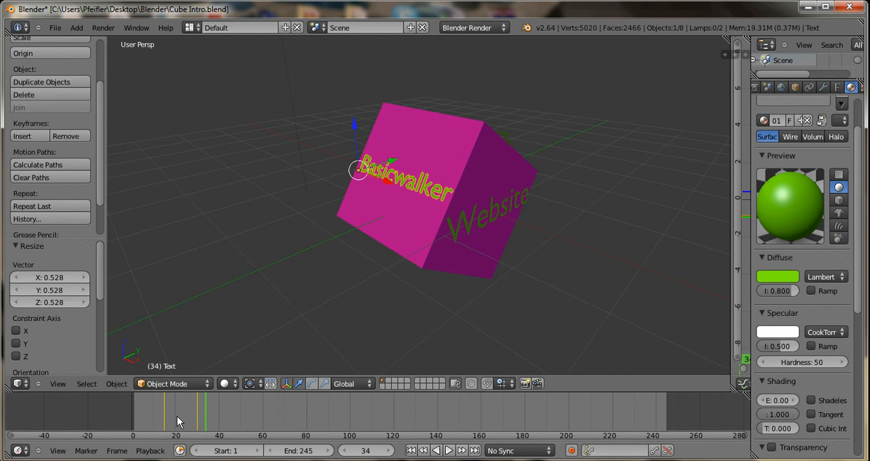
Step: Go to frame 30 and delete the Basicwalker text's keyframe there
{"action": "mouse_move", "coordinate": [203, 404]}
{"action": "left_mouse_down"}
{"action": "mouse_move", "coordinate": [170, 410]}
{"action": "mouse_move", "coordinate": [199, 405]}
{"action": "left_mouse_up"}
{"action": "left_click_drag", "start_coordinate": [211, 405], "coordinate": [197, 405]}
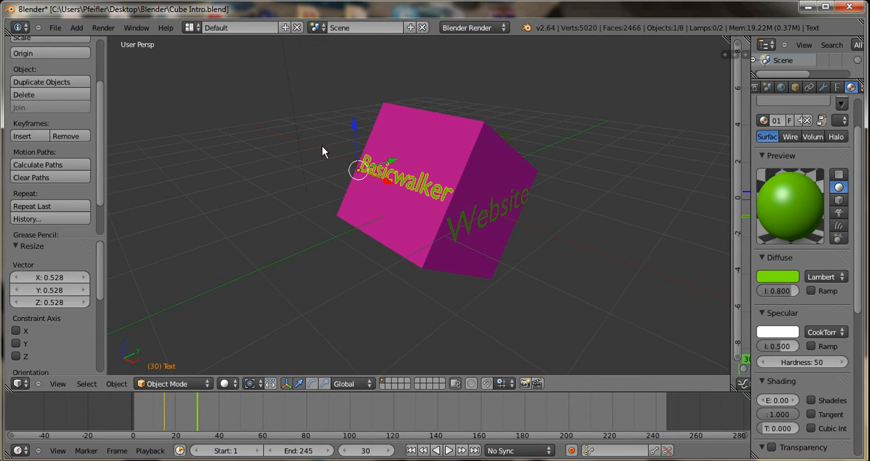
{"action": "left_click", "coordinate": [84, 138]}
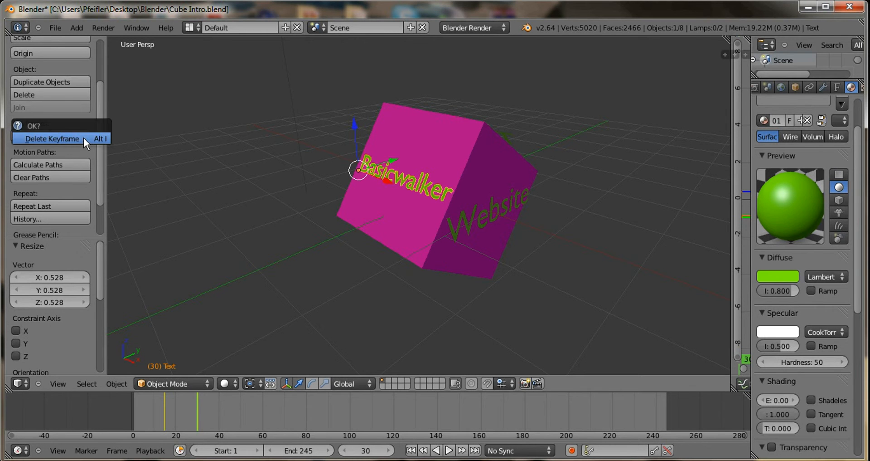
{"action": "left_click", "coordinate": [83, 138]}
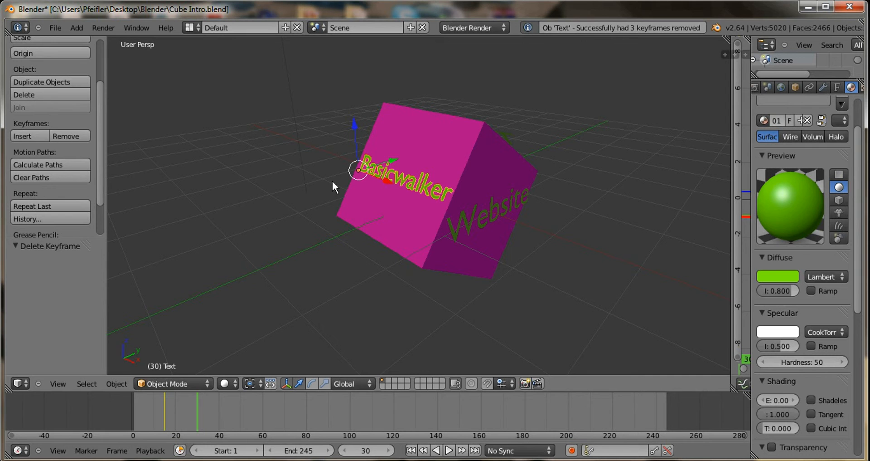
{"action": "key", "text": "i"}
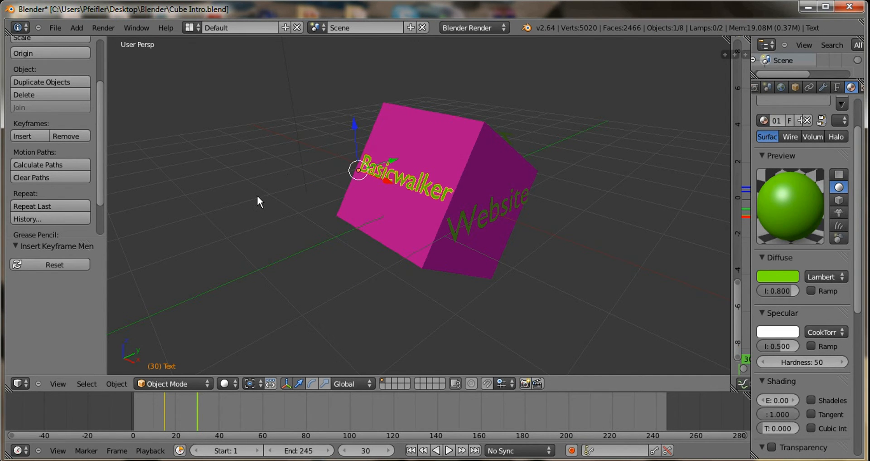
{"action": "left_click", "coordinate": [66, 140]}
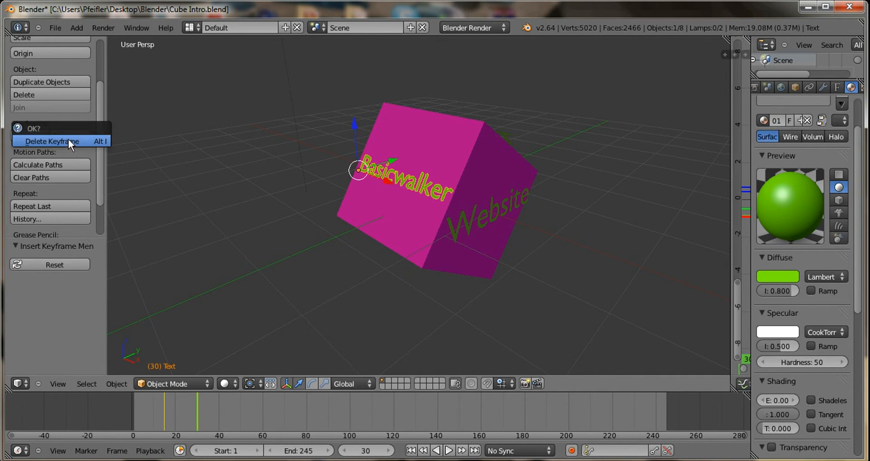
{"action": "left_click", "coordinate": [68, 139]}
Step: Insert a Location keyframe for the Basicwalker text at frame 30
{"action": "key", "text": "i"}
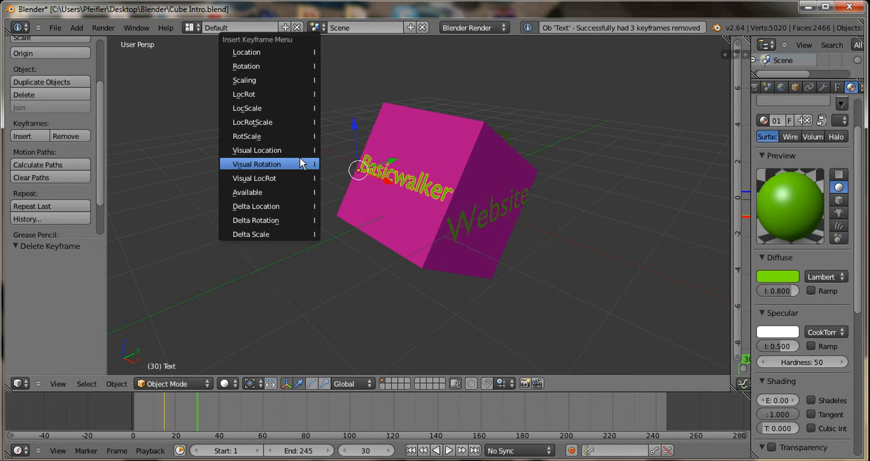
{"action": "left_click", "coordinate": [272, 51]}
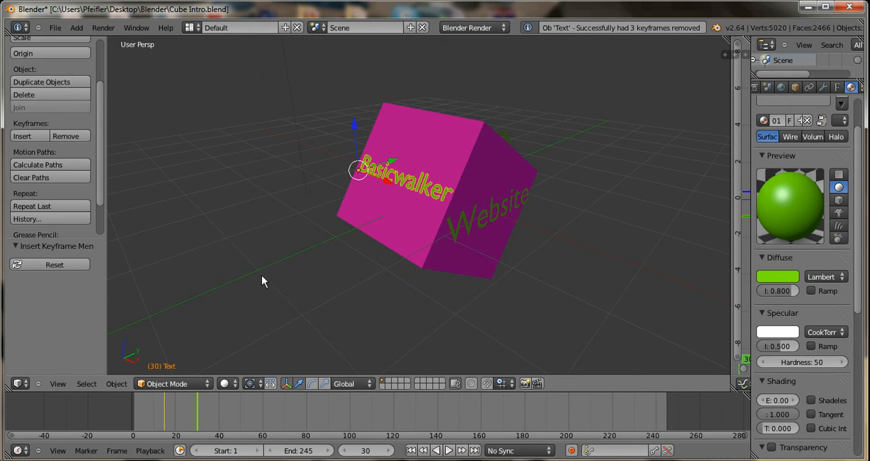
Step: Play the animation from frame 1 through the camera, stop it near the end, and return to frame 1
{"action": "left_click", "coordinate": [133, 411]}
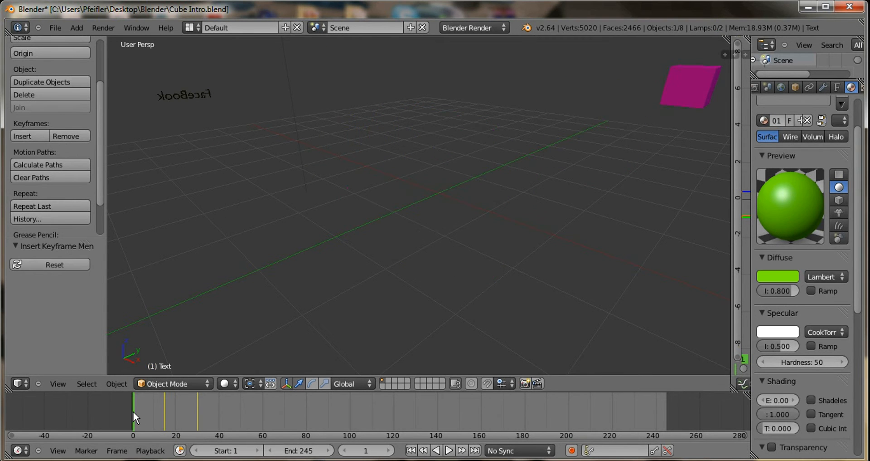
{"action": "left_click_drag", "start_coordinate": [132, 413], "coordinate": [134, 413]}
{"action": "left_click", "coordinate": [58, 383]}
{"action": "left_click", "coordinate": [80, 339]}
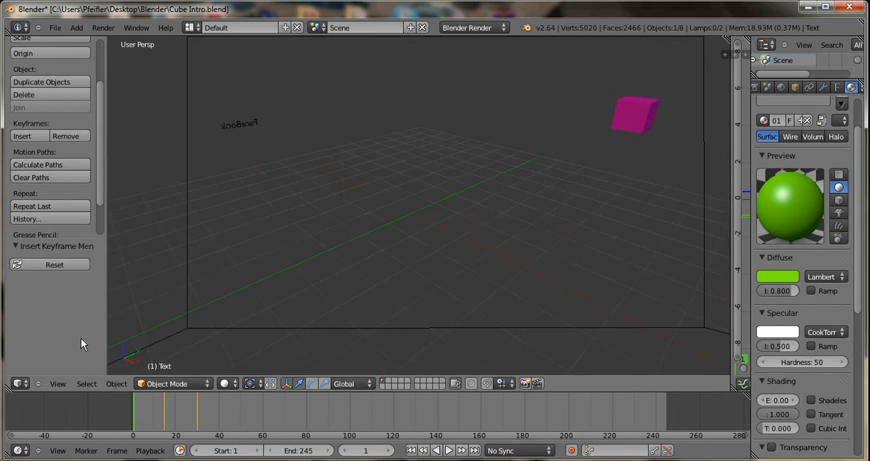
{"action": "left_click", "coordinate": [449, 450]}
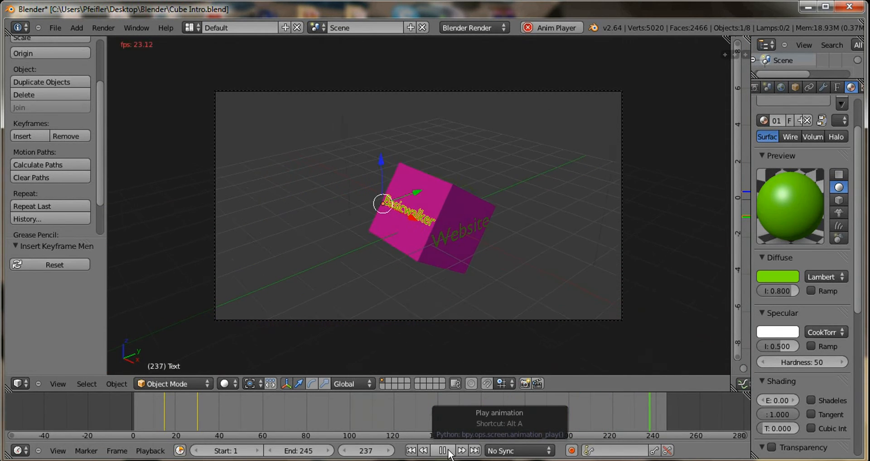
{"action": "left_click", "coordinate": [446, 449]}
{"action": "left_click_drag", "start_coordinate": [628, 403], "coordinate": [133, 414]}
{"action": "middle_click_drag", "start_coordinate": [322, 292], "coordinate": [350, 289]}
{"action": "right_click", "coordinate": [351, 296]}
{"action": "left_click_drag", "start_coordinate": [730, 161], "coordinate": [409, 190]}
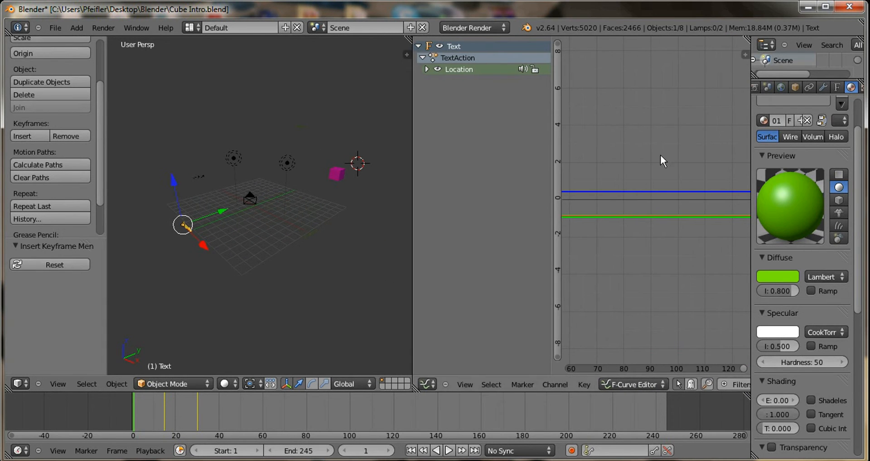
{"action": "left_click", "coordinate": [415, 225]}
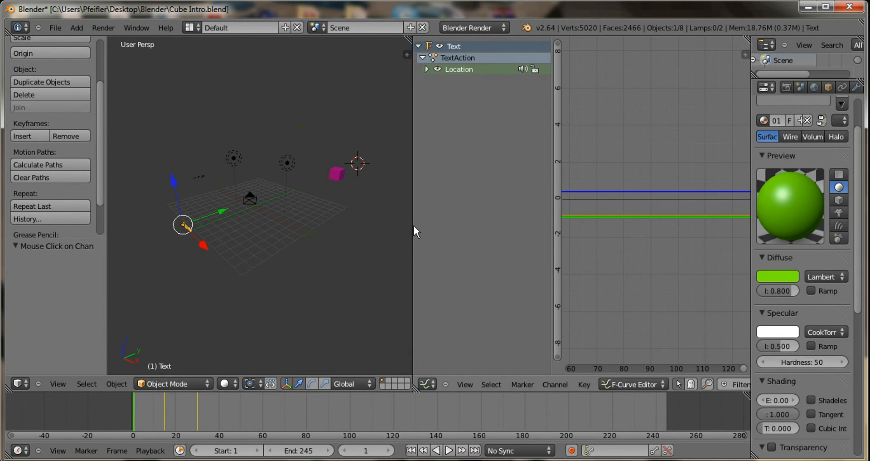
{"action": "left_click_drag", "start_coordinate": [411, 228], "coordinate": [635, 229]}
{"action": "middle_click_drag", "start_coordinate": [431, 235], "coordinate": [548, 175]}
{"action": "scroll", "coordinate": [463, 228], "scroll_direction": "up", "scroll_amount": 3}
{"action": "scroll", "coordinate": [443, 208], "scroll_direction": "down", "scroll_amount": 3}
{"action": "scroll", "coordinate": [458, 203], "scroll_direction": "down", "scroll_amount": 3}
{"action": "scroll", "coordinate": [326, 209], "scroll_direction": "up", "scroll_amount": 2}
{"action": "scroll", "coordinate": [464, 200], "scroll_direction": "up", "scroll_amount": 2}
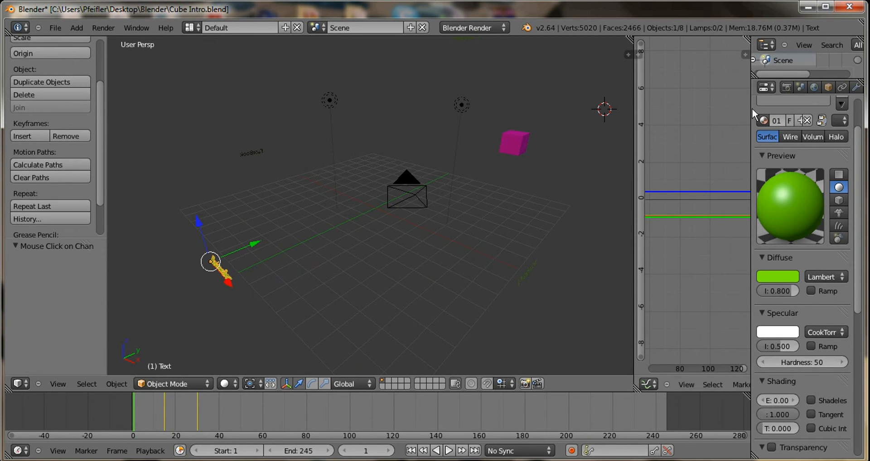
Step: Show the scene's render settings and set the output file format to AVI Raw
{"action": "left_click", "coordinate": [787, 88]}
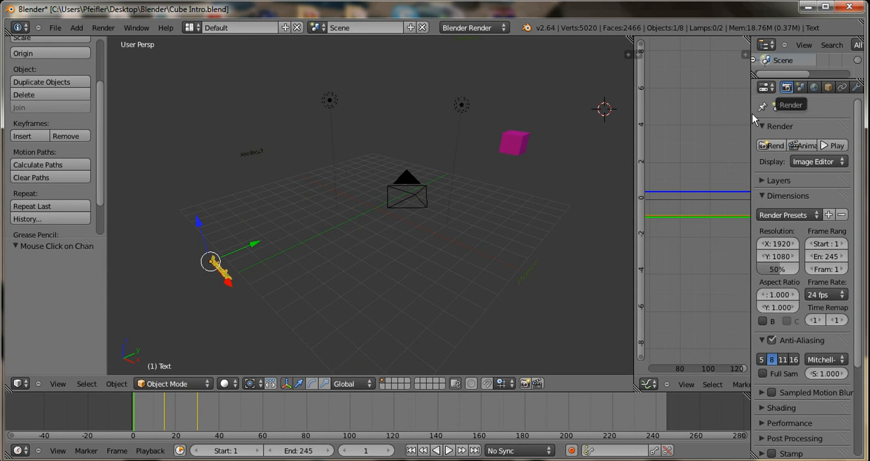
{"action": "left_click_drag", "start_coordinate": [637, 147], "coordinate": [731, 144]}
{"action": "left_click_drag", "start_coordinate": [858, 127], "coordinate": [854, 285]}
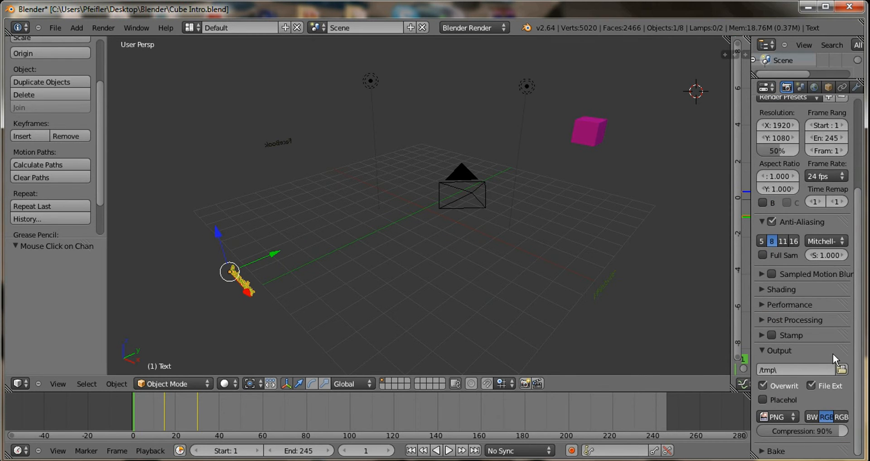
{"action": "left_click", "coordinate": [775, 419]}
{"action": "left_click", "coordinate": [741, 332]}
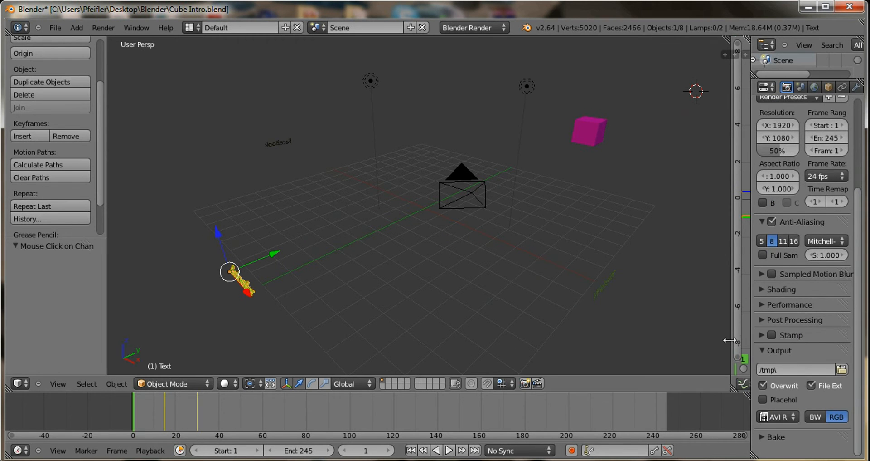
Step: Set the render output to a file named Cube Intro 5 in the desktop's Blender folder
{"action": "left_click", "coordinate": [842, 369]}
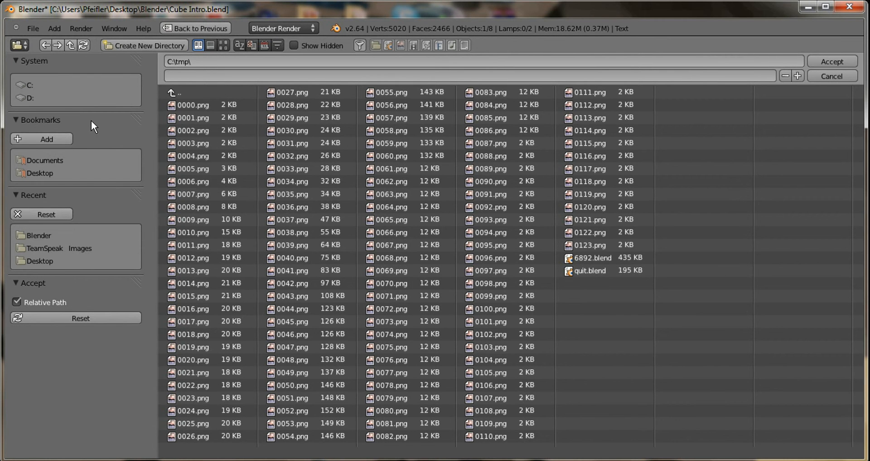
{"action": "left_click", "coordinate": [31, 236]}
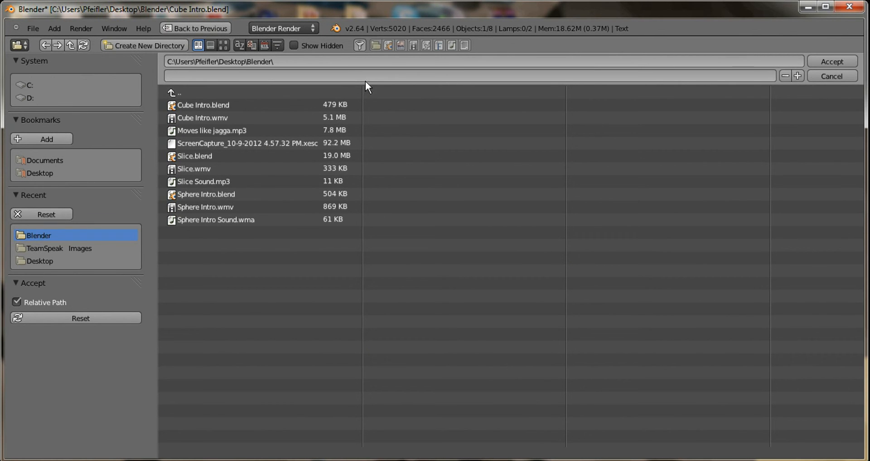
{"action": "left_click", "coordinate": [352, 76]}
{"action": "type", "text": "Cube Intro 5"}
{"action": "left_click", "coordinate": [826, 62]}
{"action": "left_click", "coordinate": [827, 62]}
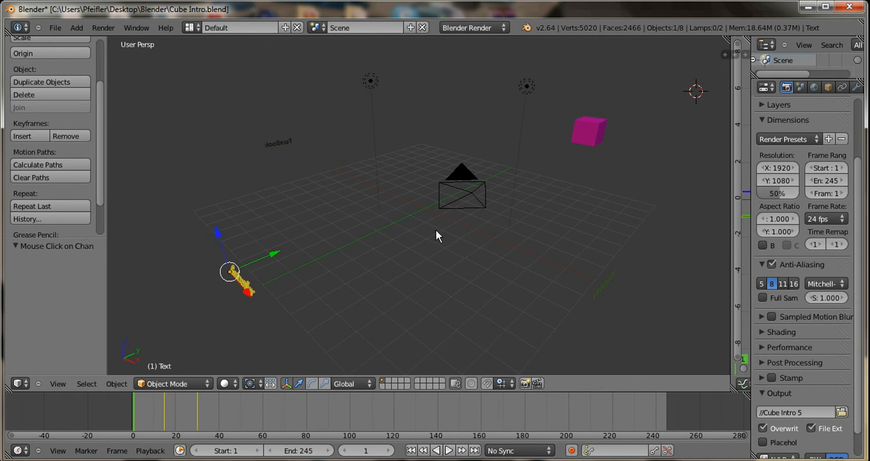
Step: Start rendering the full animation and cancel the render after a few frames
{"action": "middle_click_drag", "start_coordinate": [430, 230], "coordinate": [657, 222]}
{"action": "scroll", "coordinate": [797, 249], "scroll_direction": "down", "scroll_amount": 2}
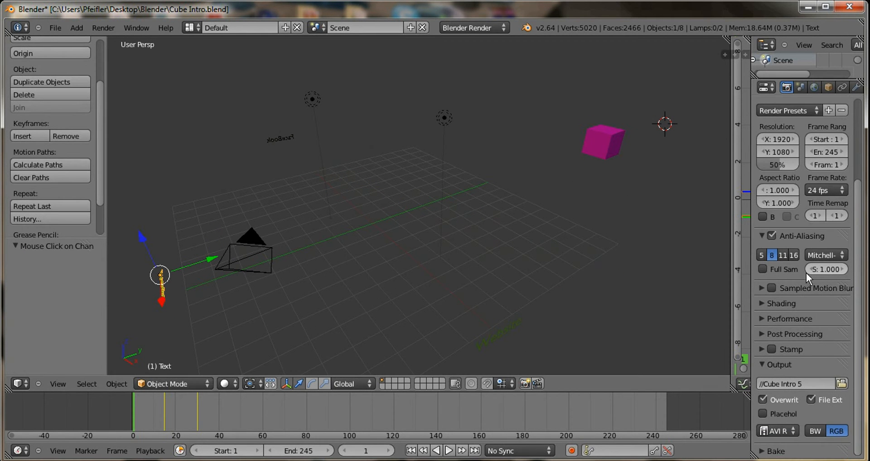
{"action": "scroll", "coordinate": [813, 317], "scroll_direction": "up", "scroll_amount": 5}
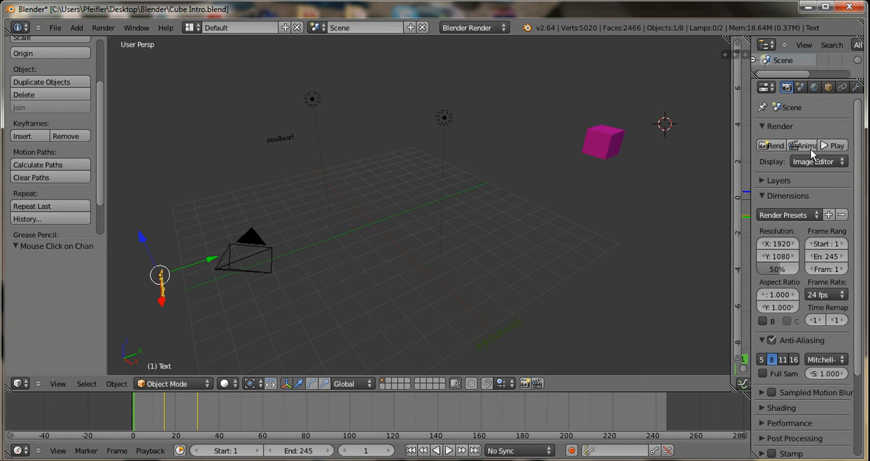
{"action": "scroll", "coordinate": [816, 204], "scroll_direction": "down", "scroll_amount": 5}
{"action": "scroll", "coordinate": [814, 203], "scroll_direction": "up", "scroll_amount": 5}
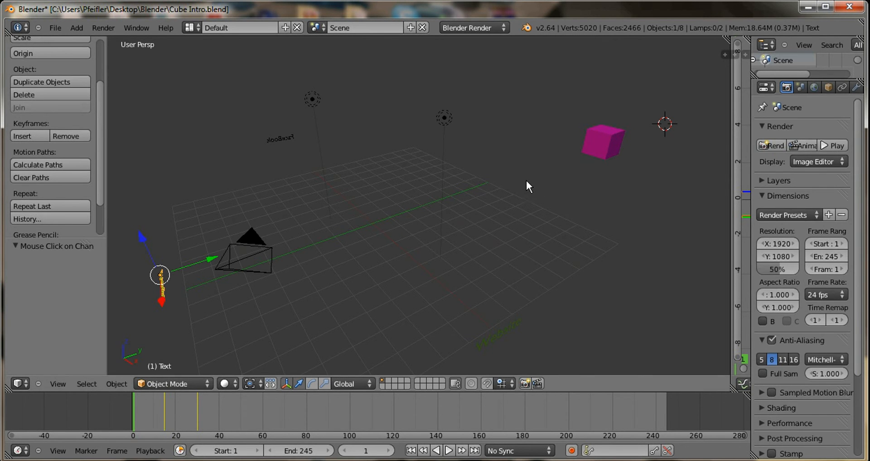
{"action": "middle_click_drag", "start_coordinate": [526, 181], "coordinate": [553, 180]}
{"action": "left_click", "coordinate": [797, 146]}
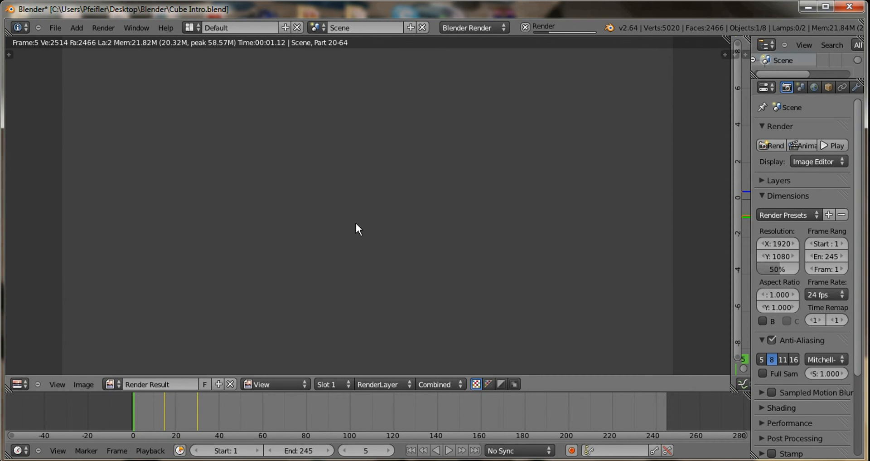
{"action": "left_click", "coordinate": [524, 26]}
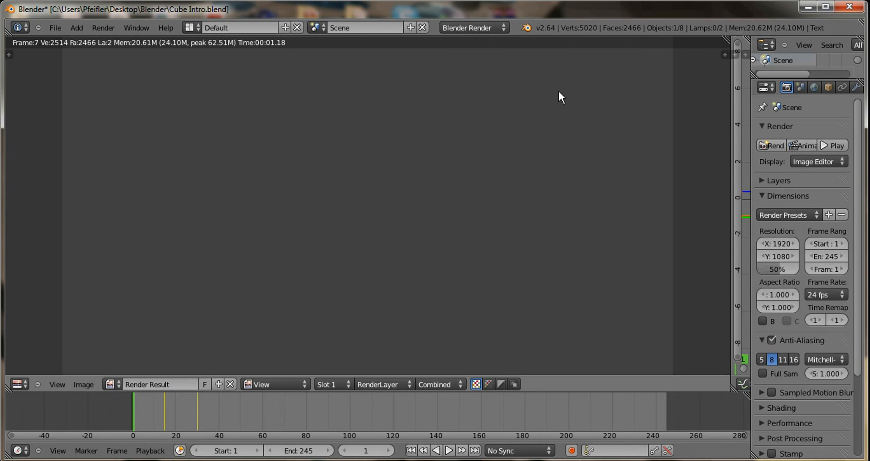
Step: Close Blender, open the Blender folder on the desktop, and play the rendered Cube Intro 50001-0245.avi, closing the player when it ends
{"action": "left_click", "coordinate": [850, 7]}
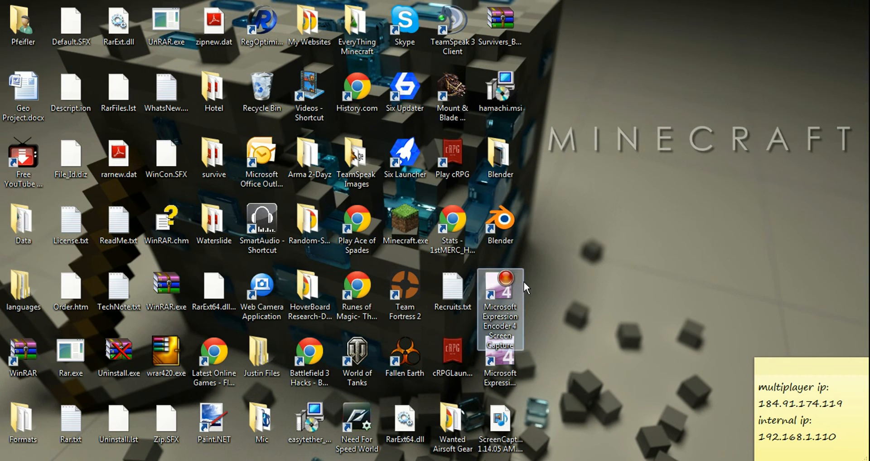
{"action": "double_click", "coordinate": [512, 161]}
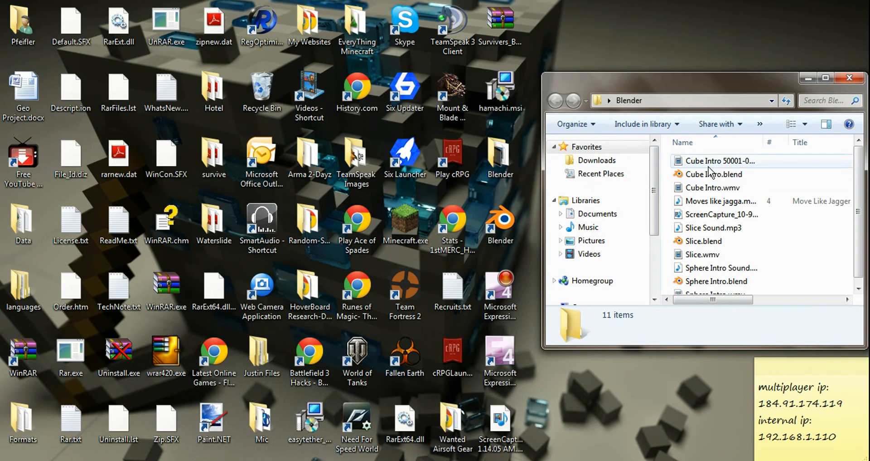
{"action": "left_click", "coordinate": [825, 75]}
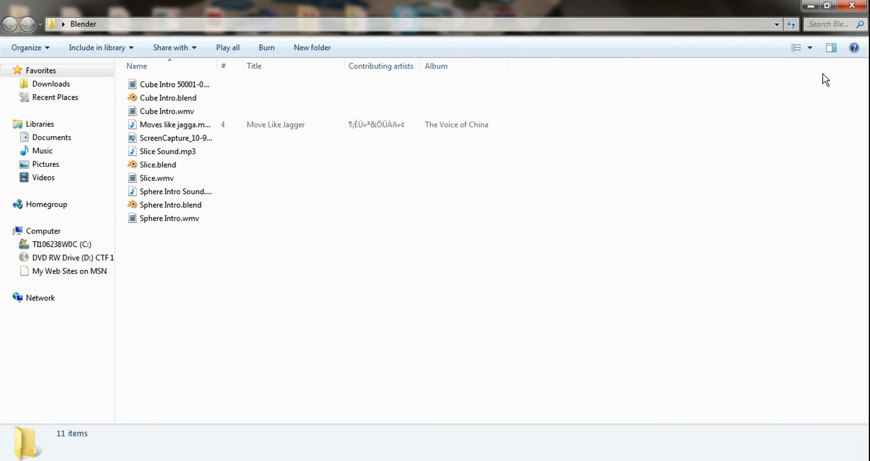
{"action": "left_click", "coordinate": [202, 87]}
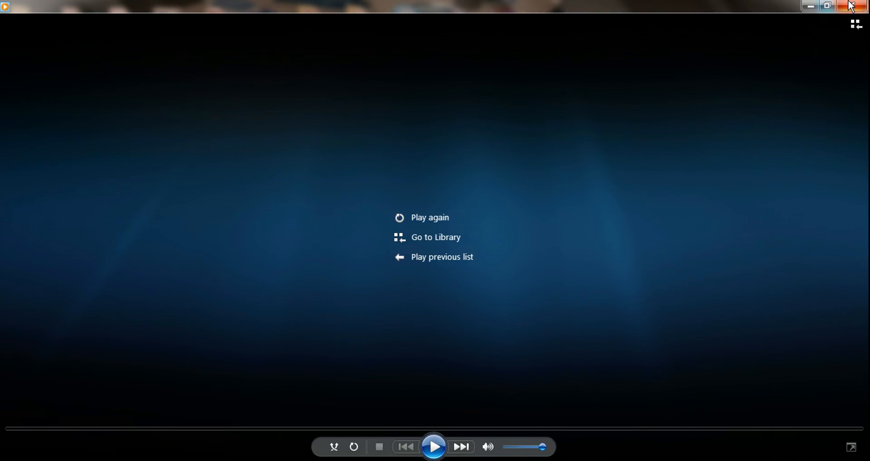
{"action": "left_click", "coordinate": [839, 12]}
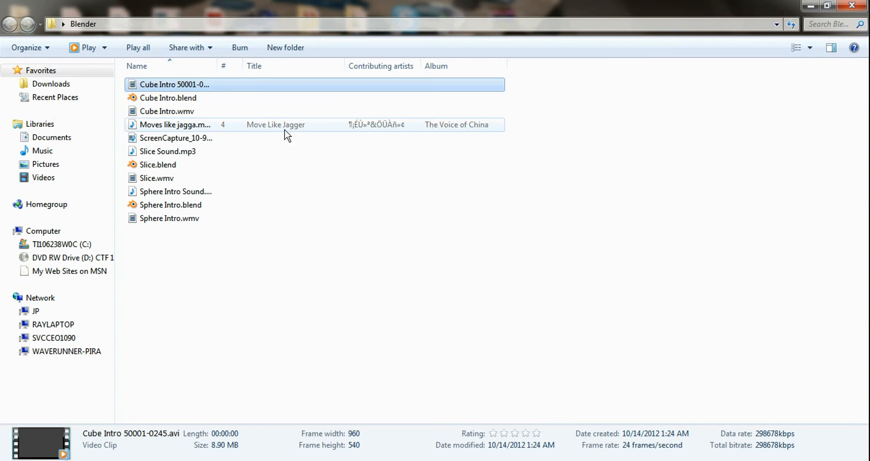
Step: Play the existing Cube Intro.wmv for a few seconds, pause it, and close the player
{"action": "double_click", "coordinate": [178, 111]}
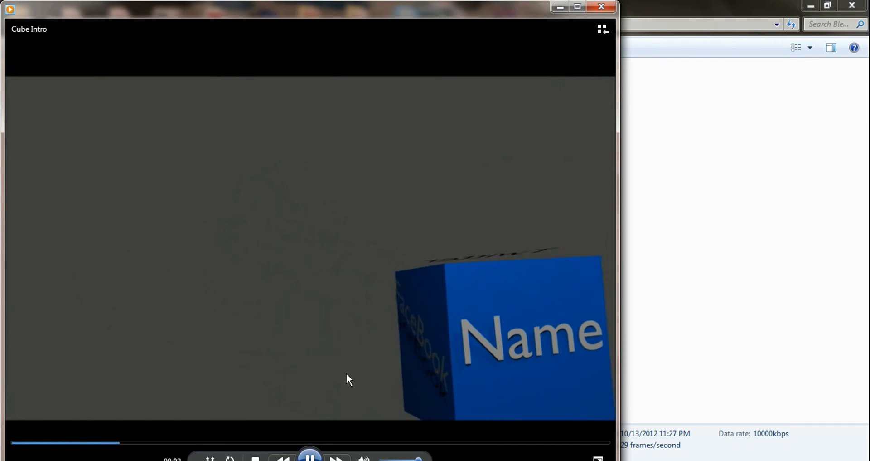
{"action": "left_click", "coordinate": [310, 457]}
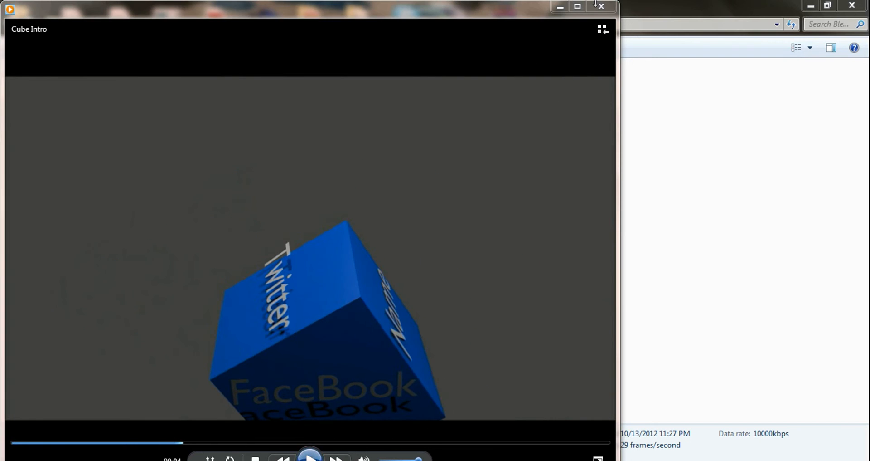
{"action": "left_click", "coordinate": [602, 7]}
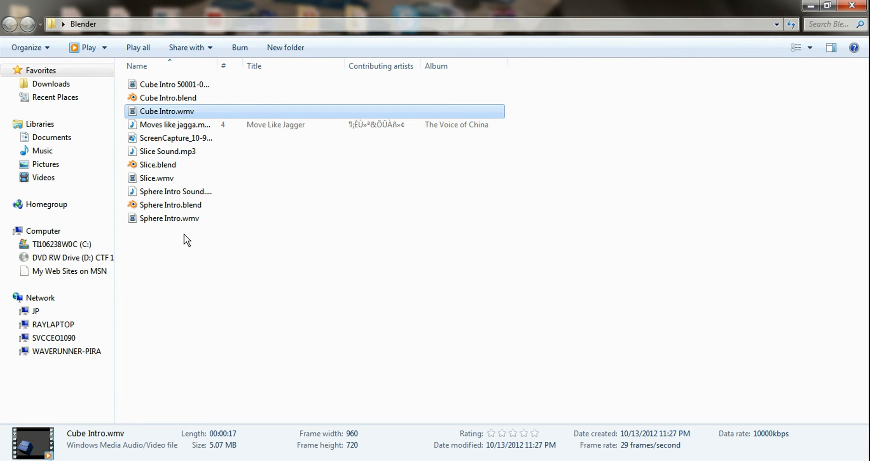
{"action": "left_click", "coordinate": [180, 254]}
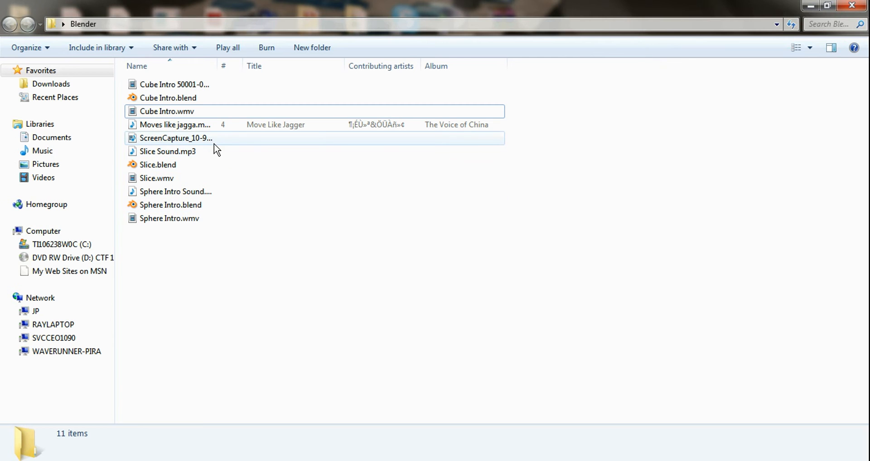
Step: Open the rendered Cube Intro 50001-0245.avi with Windows Live Movie Maker
{"action": "left_click", "coordinate": [186, 86]}
{"action": "right_click", "coordinate": [185, 86]}
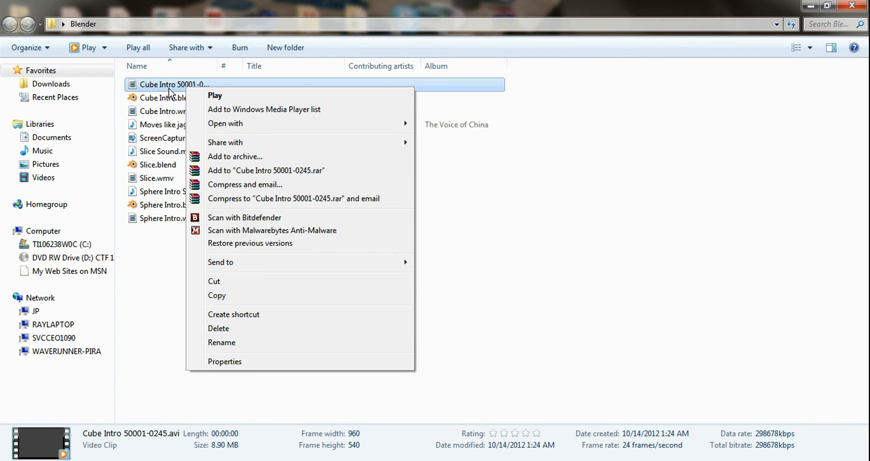
{"action": "mouse_move", "coordinate": [281, 126]}
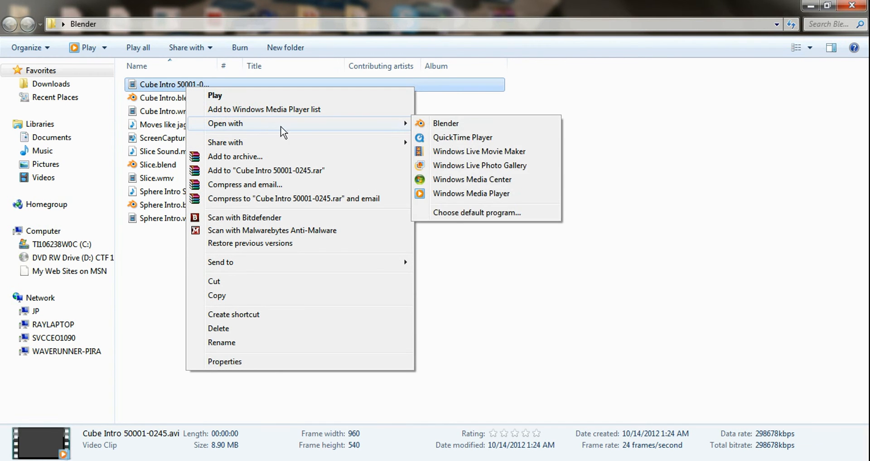
{"action": "left_click", "coordinate": [449, 151]}
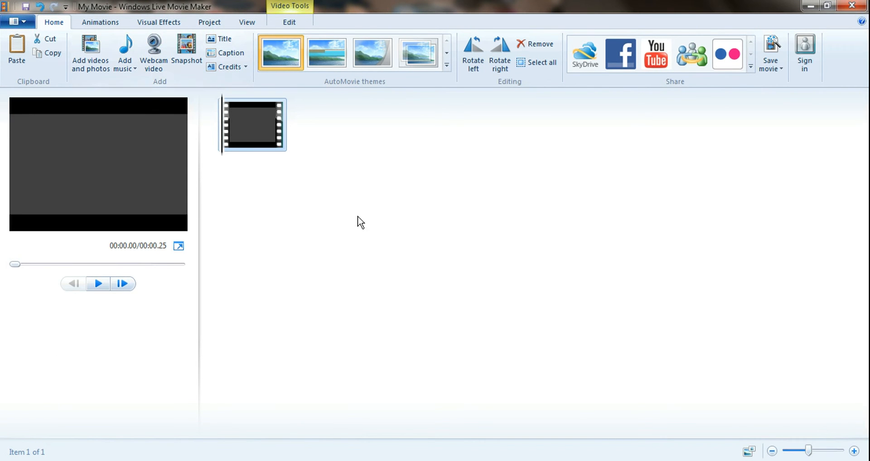
{"action": "left_click", "coordinate": [126, 68]}
{"action": "left_click", "coordinate": [138, 82]}
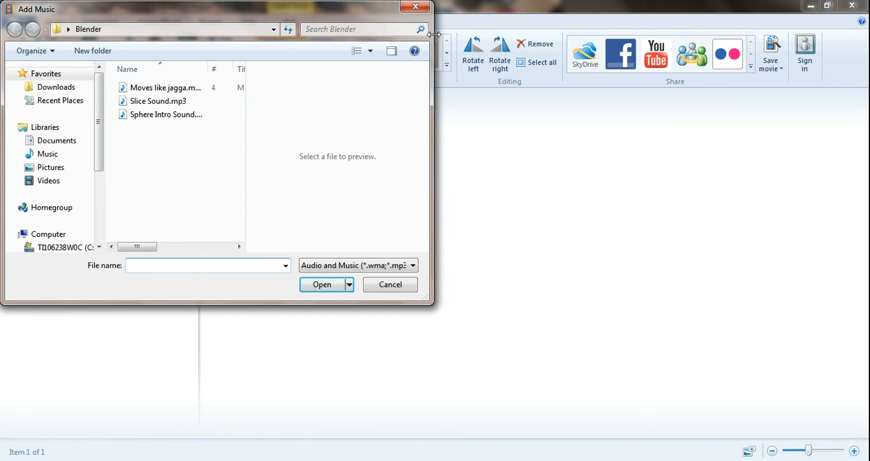
{"action": "left_click", "coordinate": [424, 10]}
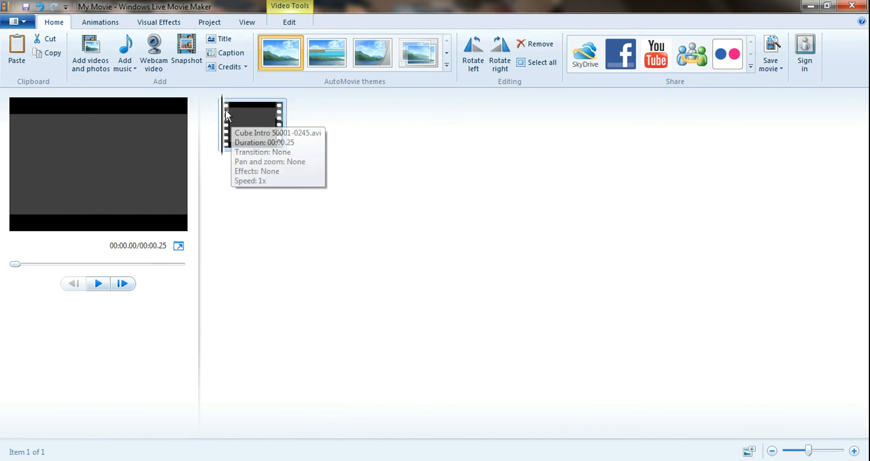
Step: Add Moves like jagga.mp3 from the Blender folder as the movie's music track
{"action": "left_click", "coordinate": [122, 69]}
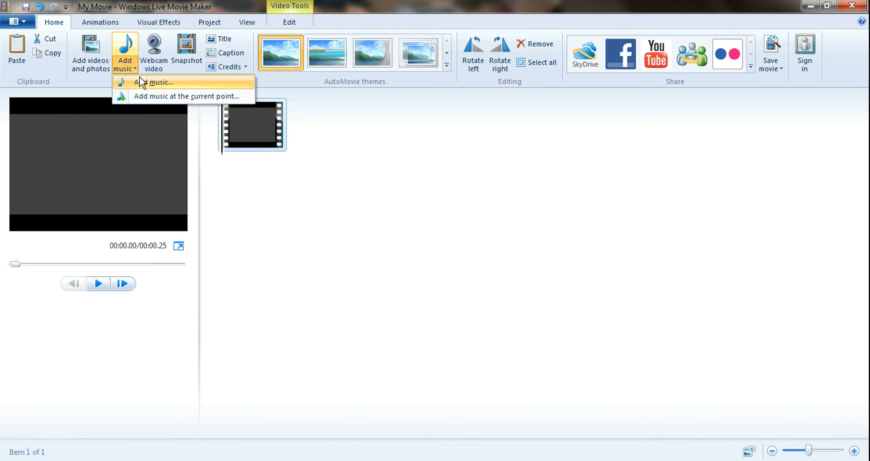
{"action": "left_click", "coordinate": [149, 84]}
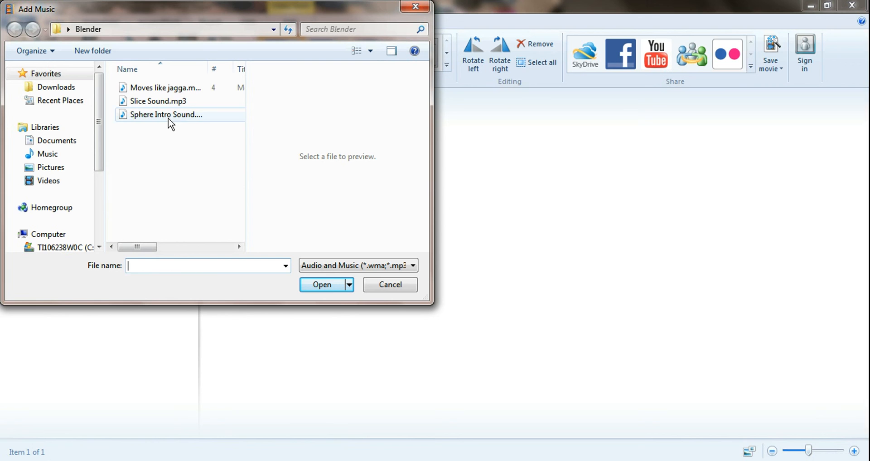
{"action": "left_click", "coordinate": [180, 89]}
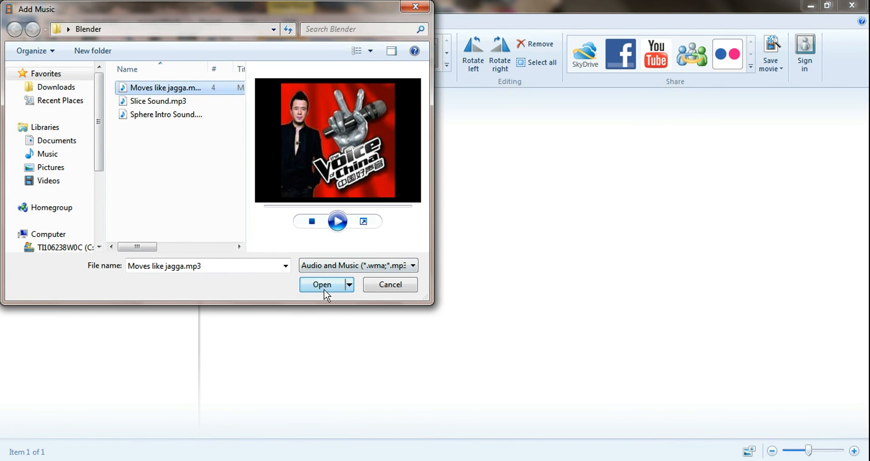
{"action": "left_click", "coordinate": [323, 286]}
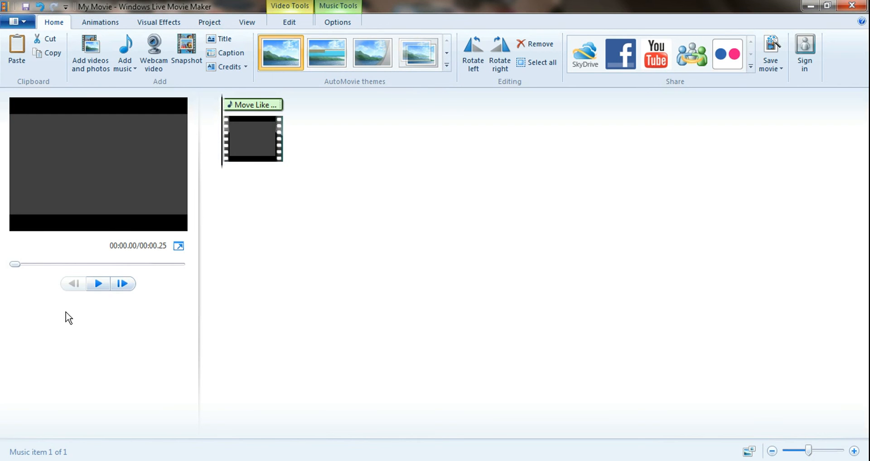
Step: Preview the movie with its music and move the playhead back to the start of the clip
{"action": "left_click", "coordinate": [101, 284]}
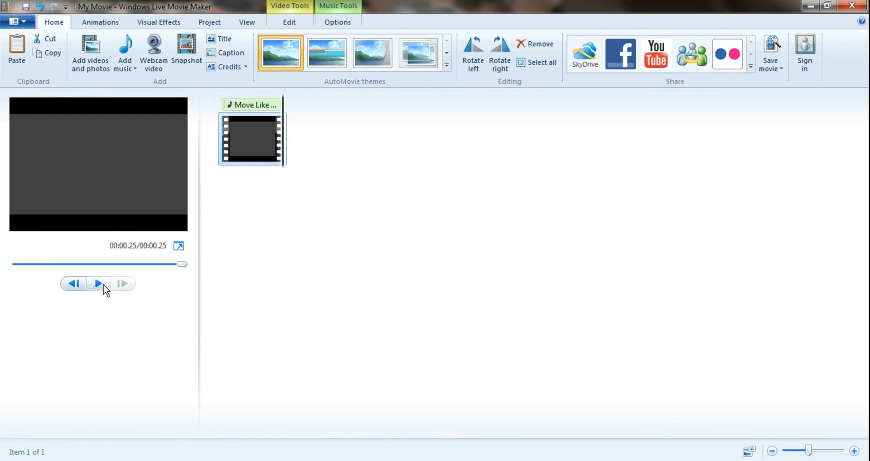
{"action": "left_click", "coordinate": [18, 264]}
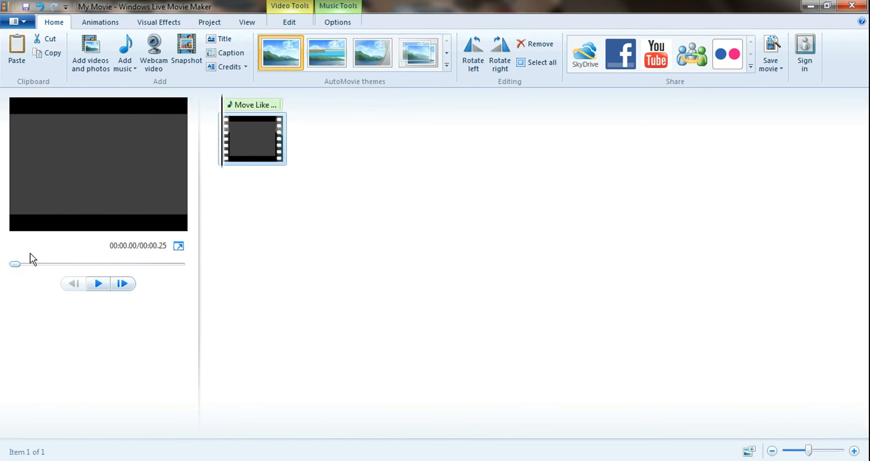
{"action": "left_click", "coordinate": [249, 146]}
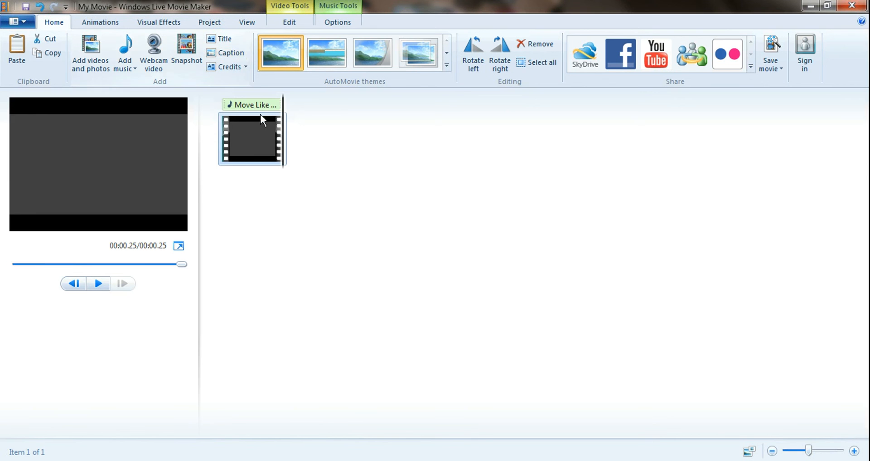
{"action": "left_click", "coordinate": [257, 138]}
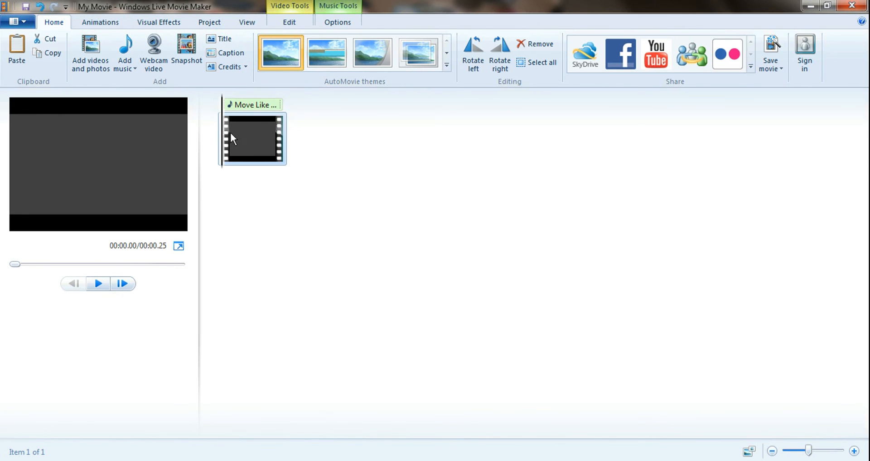
{"action": "left_click", "coordinate": [295, 137]}
{"action": "left_click_drag", "start_coordinate": [294, 132], "coordinate": [195, 140]}
Step: Look through the music options and the project, visual effects and animation settings available for the movie
{"action": "left_click", "coordinate": [332, 23]}
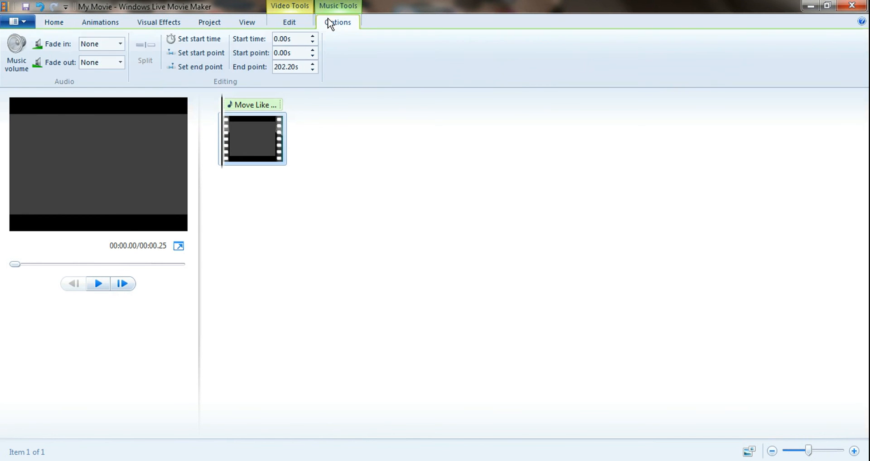
{"action": "left_click", "coordinate": [295, 14]}
{"action": "left_click", "coordinate": [337, 21]}
{"action": "left_click", "coordinate": [232, 23]}
{"action": "left_click", "coordinate": [205, 23]}
{"action": "left_click", "coordinate": [153, 24]}
{"action": "left_click", "coordinate": [93, 23]}
{"action": "left_click", "coordinate": [55, 24]}
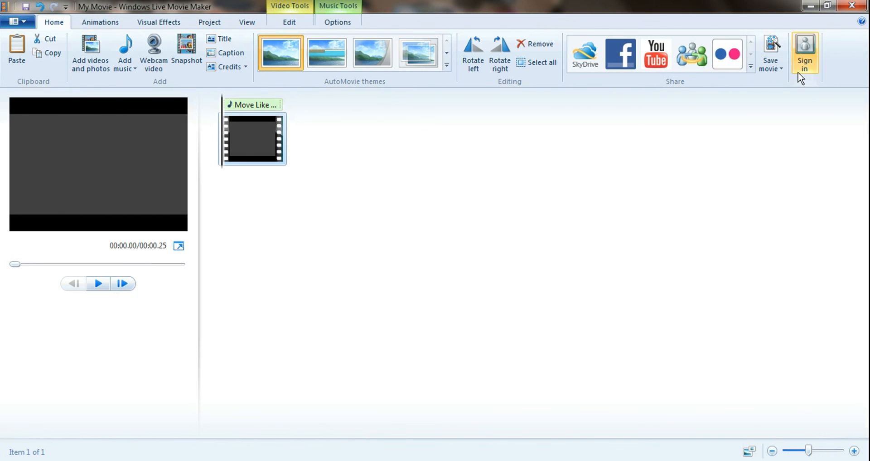
Step: Save the movie with the recommended project setting as Cube Intro 2.wmv in the Blender folder
{"action": "left_click", "coordinate": [769, 67]}
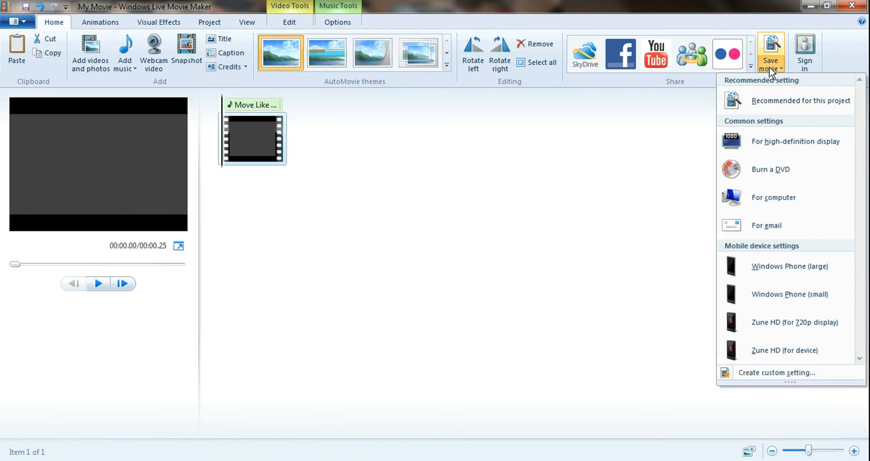
{"action": "left_click", "coordinate": [771, 101]}
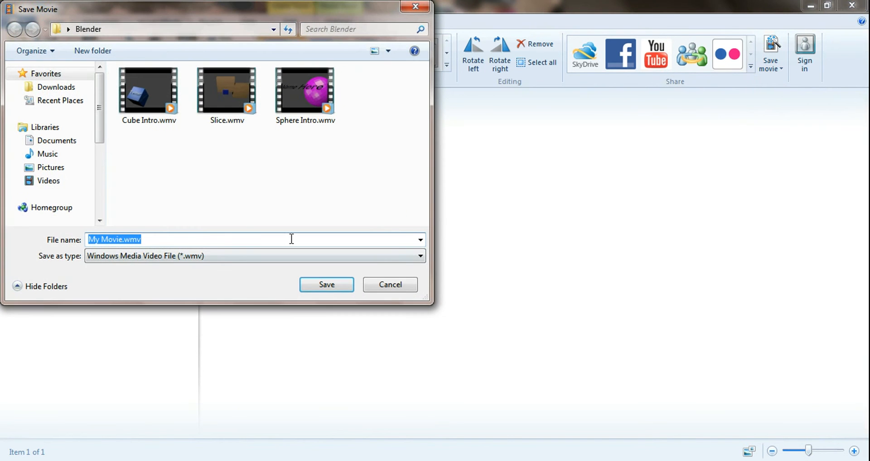
{"action": "left_click_drag", "start_coordinate": [123, 239], "coordinate": [83, 240]}
{"action": "key", "text": "BackSpace"}
{"action": "type", "text": "Cube"}
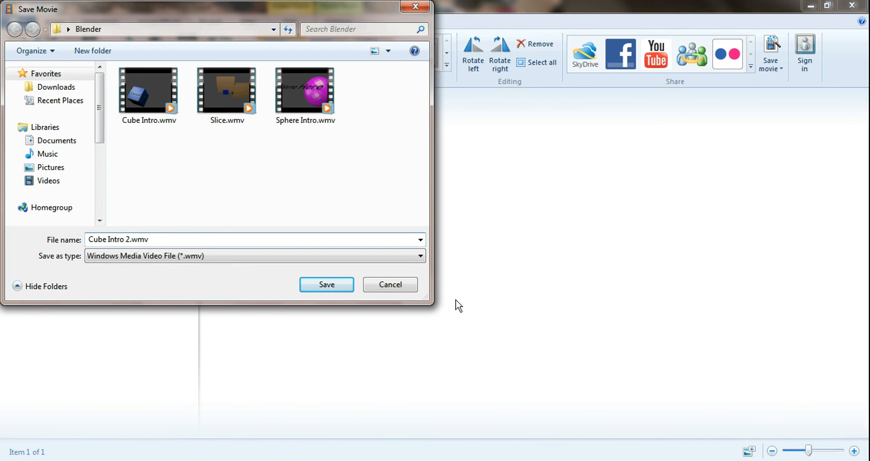
{"action": "left_click", "coordinate": [318, 284]}
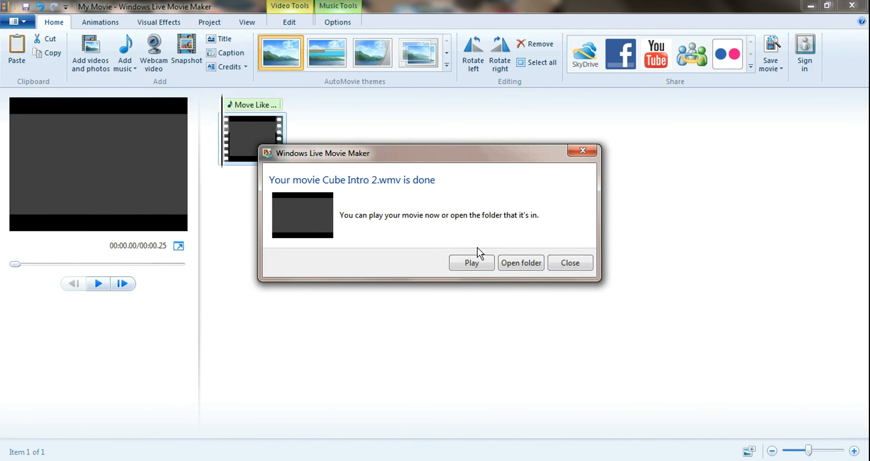
Step: Exit Movie Maker, then play the saved Cube Intro 2.wmv from the Blender folder and close the player
{"action": "left_click", "coordinate": [571, 266]}
{"action": "left_click", "coordinate": [852, 6]}
{"action": "left_click", "coordinate": [465, 235]}
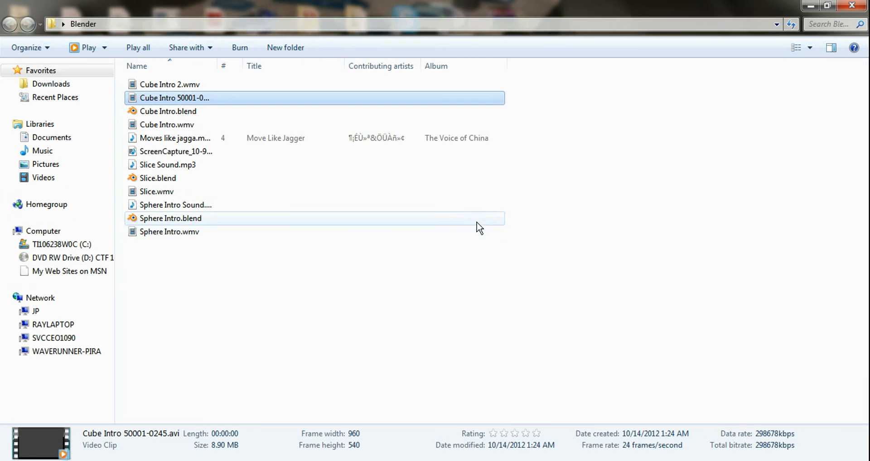
{"action": "double_click", "coordinate": [209, 84]}
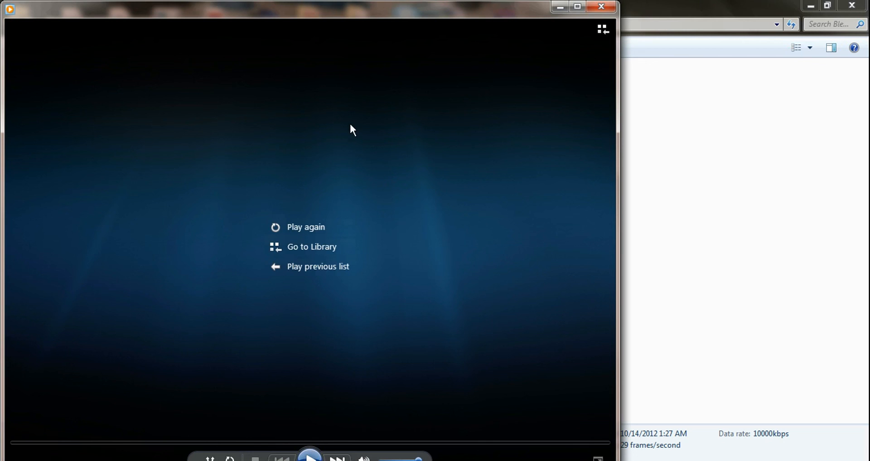
{"action": "left_click", "coordinate": [599, 8]}
Step: Delete Cube Intro 2.wmv and the rendered Cube Intro 50001-0245.avi from the Blender folder and close the folder window
{"action": "left_click_drag", "start_coordinate": [579, 91], "coordinate": [454, 84]}
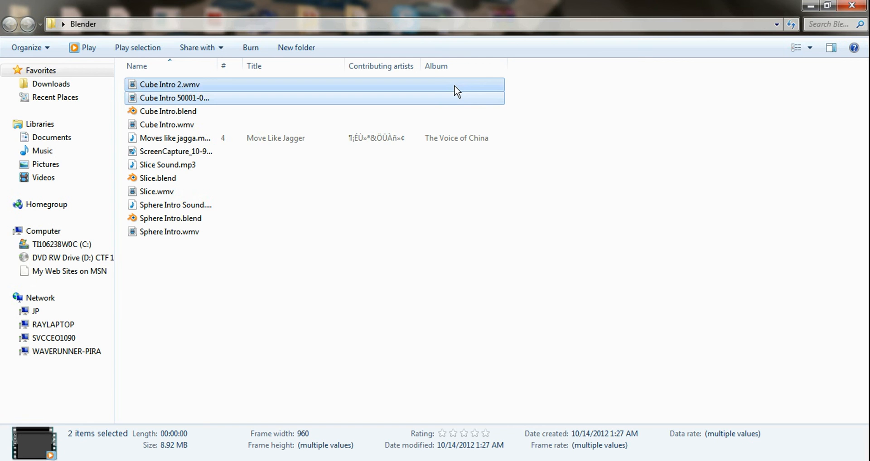
{"action": "key", "text": "Delete"}
{"action": "left_click", "coordinate": [499, 246]}
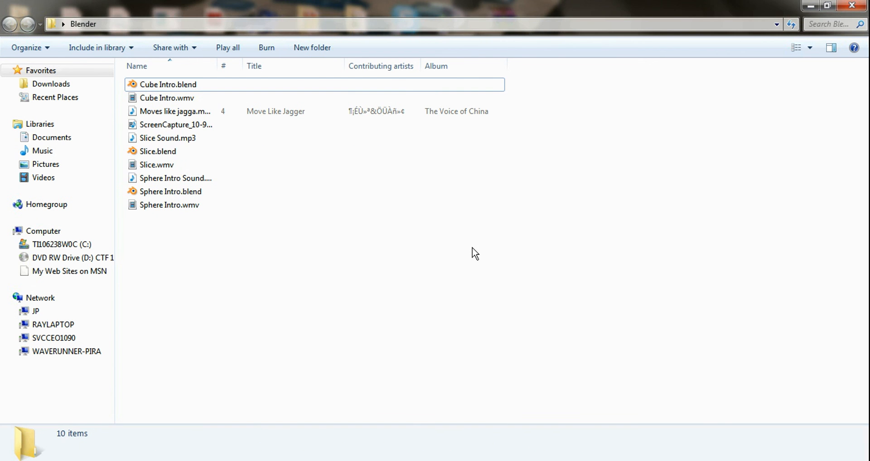
{"action": "left_click", "coordinate": [851, 5]}
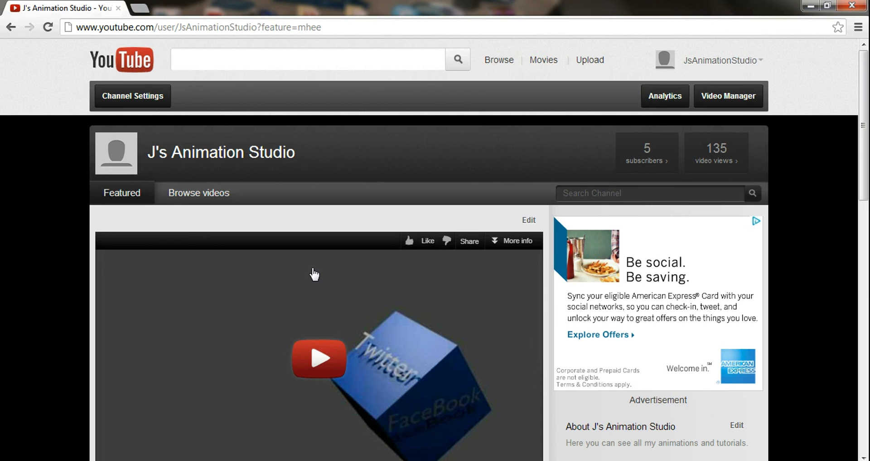
Step: Look over the YouTube channel page and its featured Cube Intro video
{"action": "scroll", "coordinate": [312, 270], "scroll_direction": "down", "scroll_amount": 3}
{"action": "scroll", "coordinate": [312, 270], "scroll_direction": "up", "scroll_amount": 1}
{"action": "scroll", "coordinate": [314, 274], "scroll_direction": "up", "scroll_amount": 2}
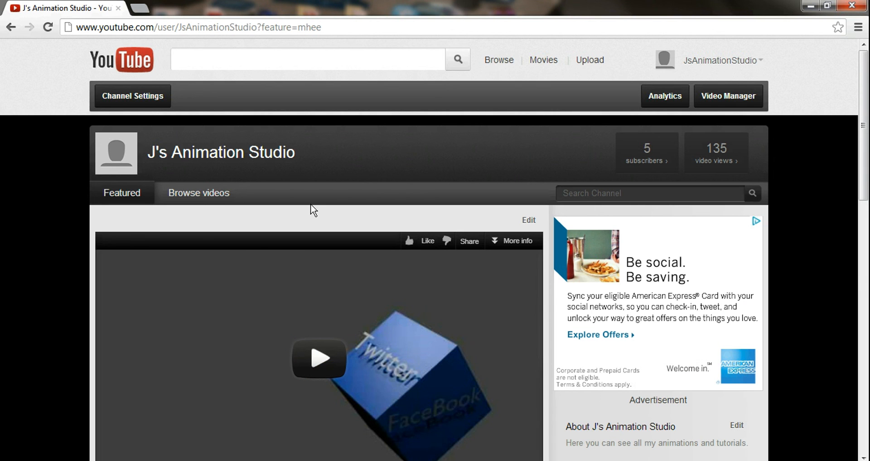
{"action": "scroll", "coordinate": [311, 203], "scroll_direction": "down", "scroll_amount": 3}
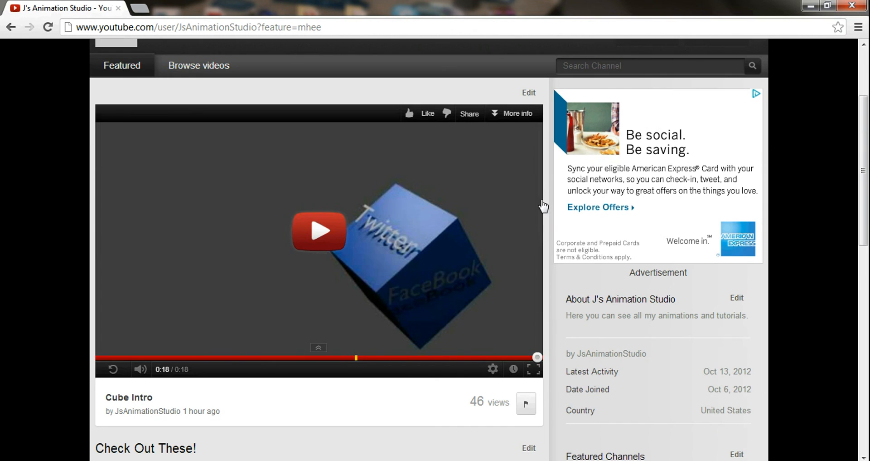
{"action": "scroll", "coordinate": [544, 206], "scroll_direction": "up", "scroll_amount": 3}
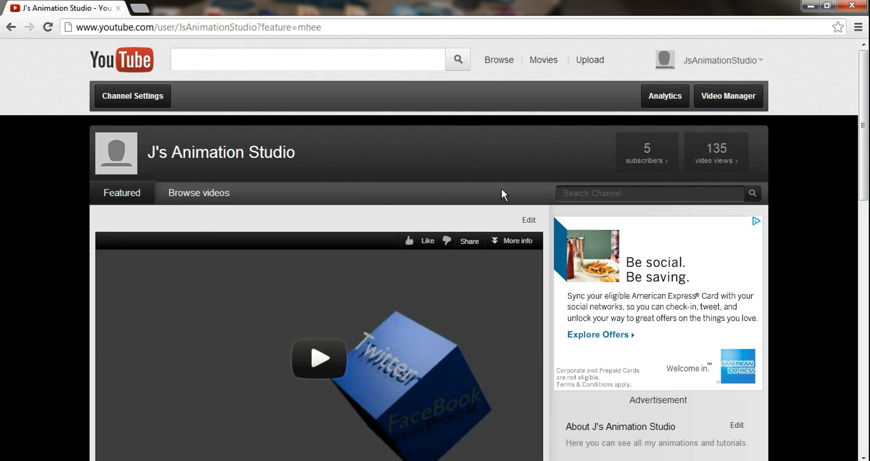